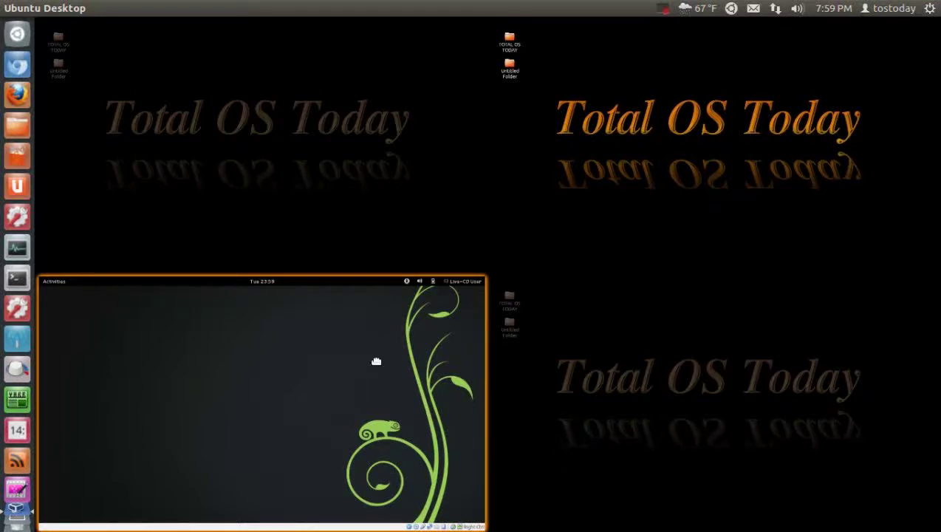
- Switch to the openSUSE virtual machine's desktop and examine its user, network, sound, universal access and calendar options
key("ctrl+super+Up")
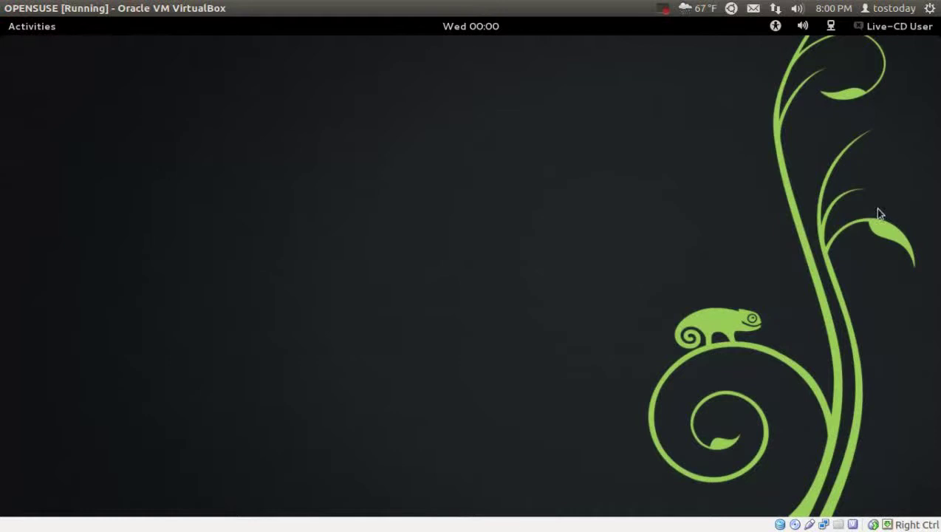
left_click(907, 33)
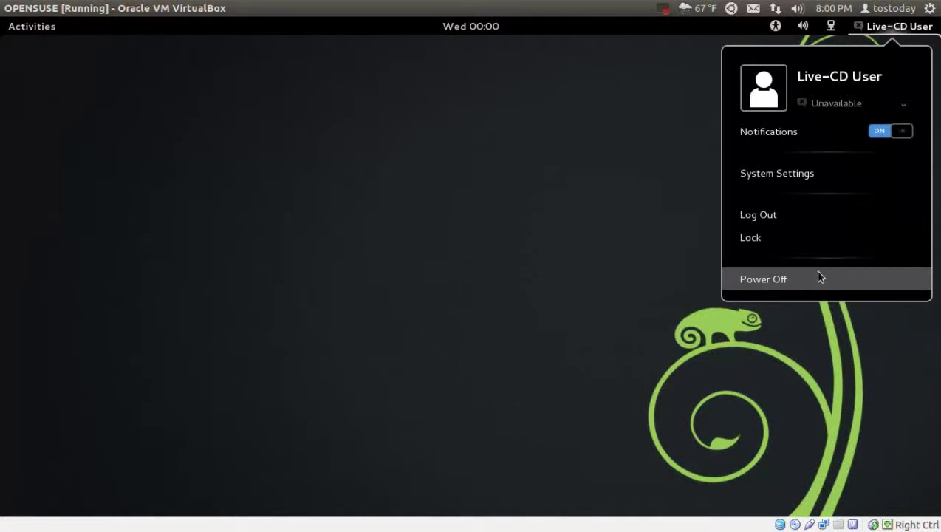
left_click(831, 27)
left_click(831, 27)
left_click(827, 26)
left_click(811, 28)
left_click(805, 26)
left_click(779, 27)
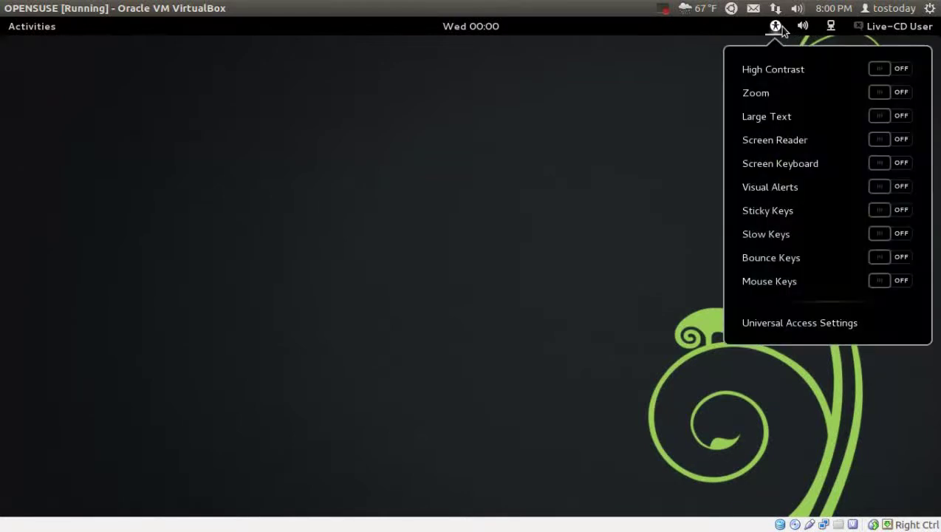
left_click(779, 27)
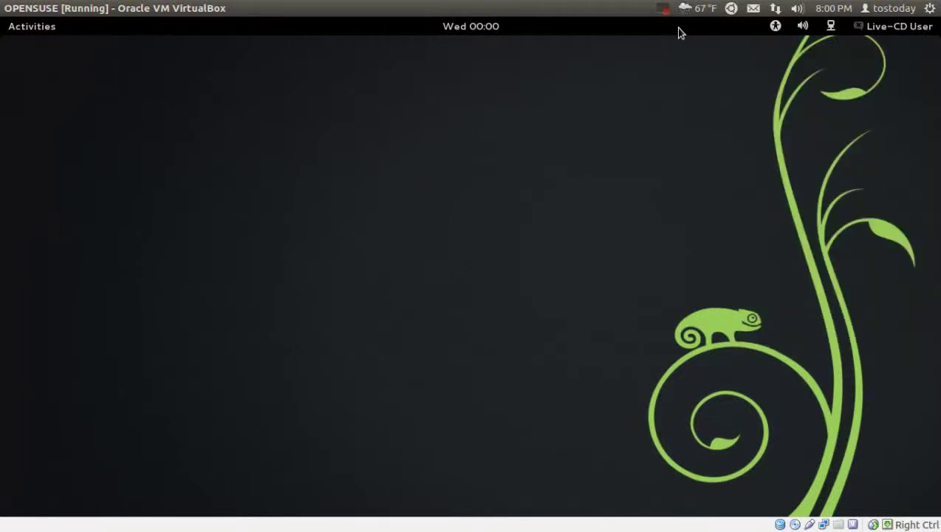
left_click(480, 30)
left_click(481, 29)
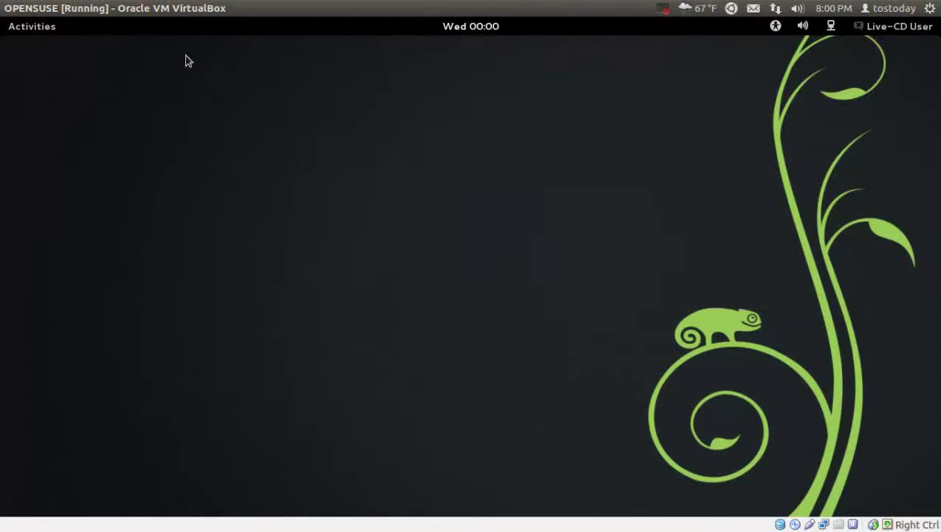
- Browse all installed applications, including the Accessories, Games, Graphics and Internet categories
left_click(11, 26)
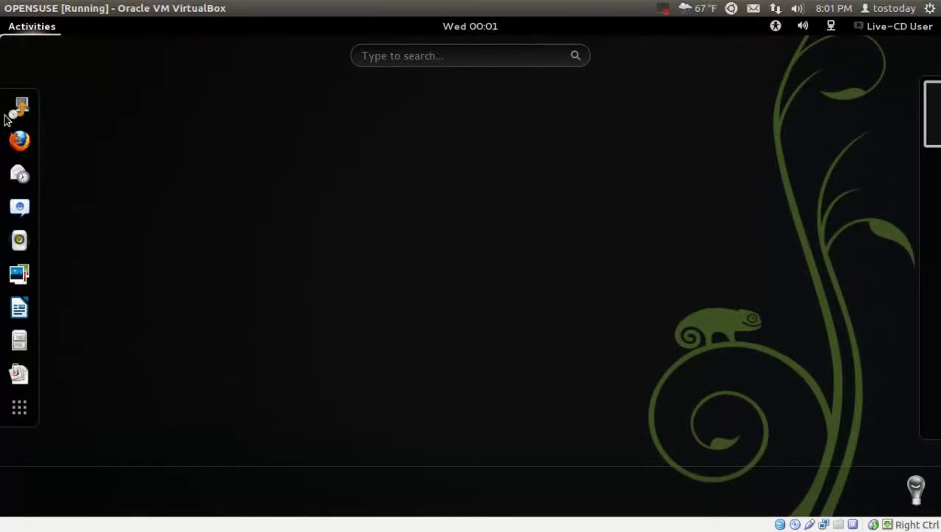
left_click(20, 409)
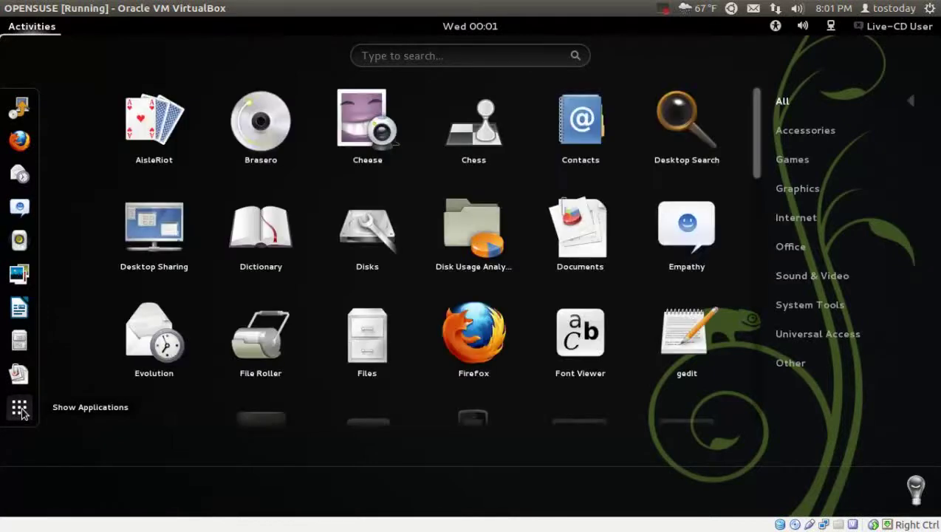
scroll(570, 218, "down", 10)
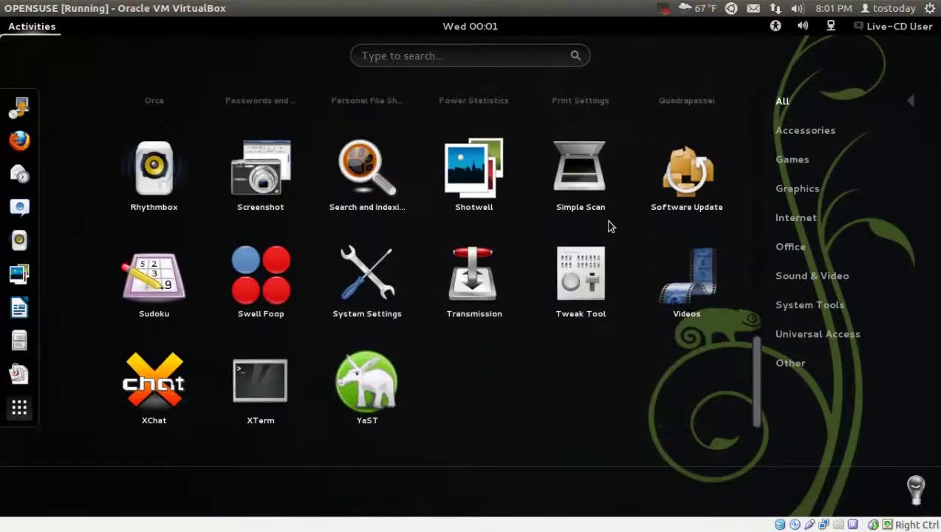
scroll(607, 223, "up", 10)
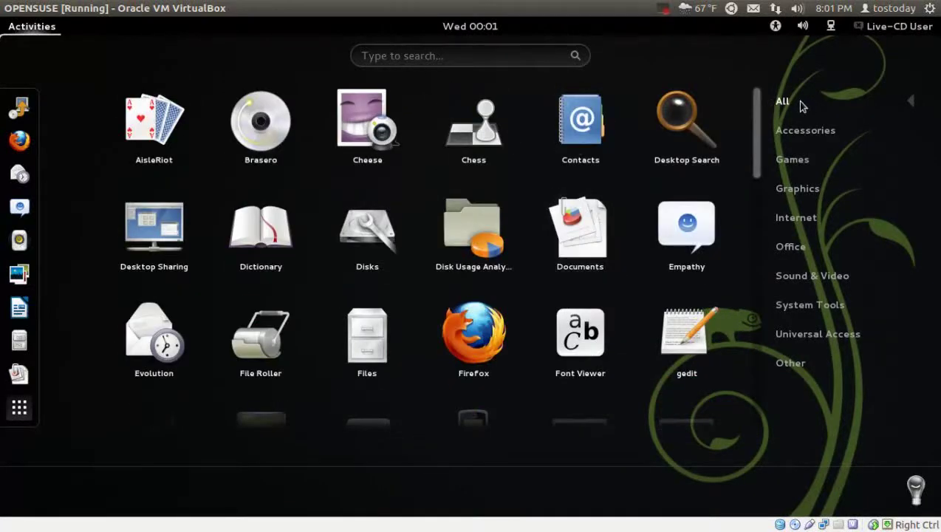
left_click(804, 130)
left_click(805, 160)
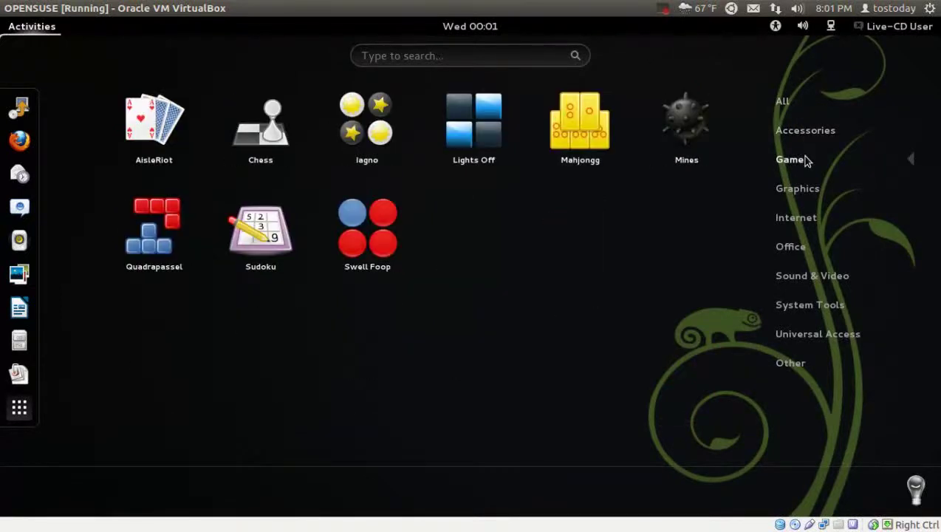
left_click(811, 189)
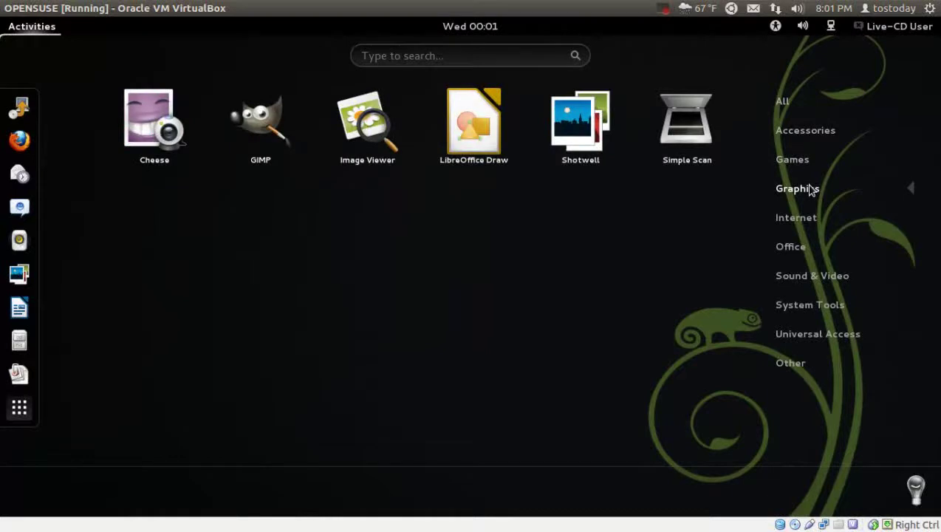
left_click(802, 218)
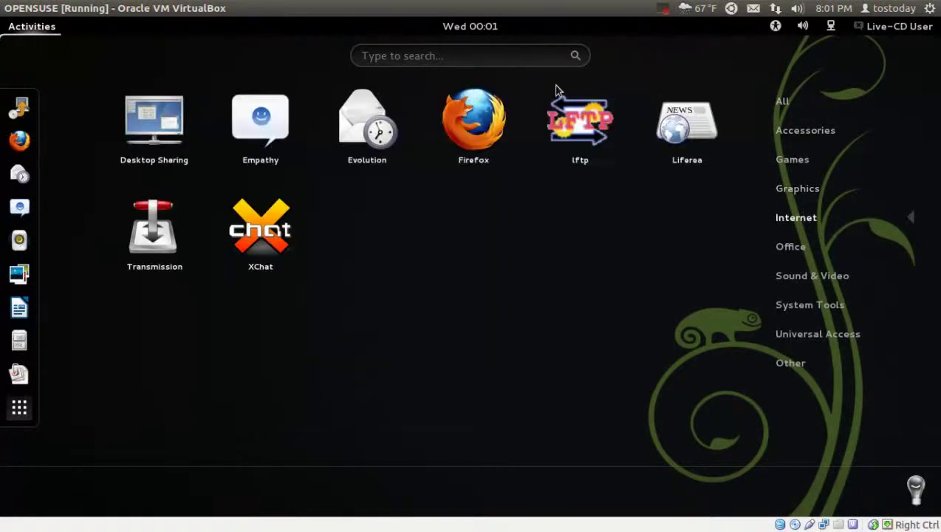
- Search the activities overview for "music", open Rhythmbox from the results, and close it
left_click(510, 62)
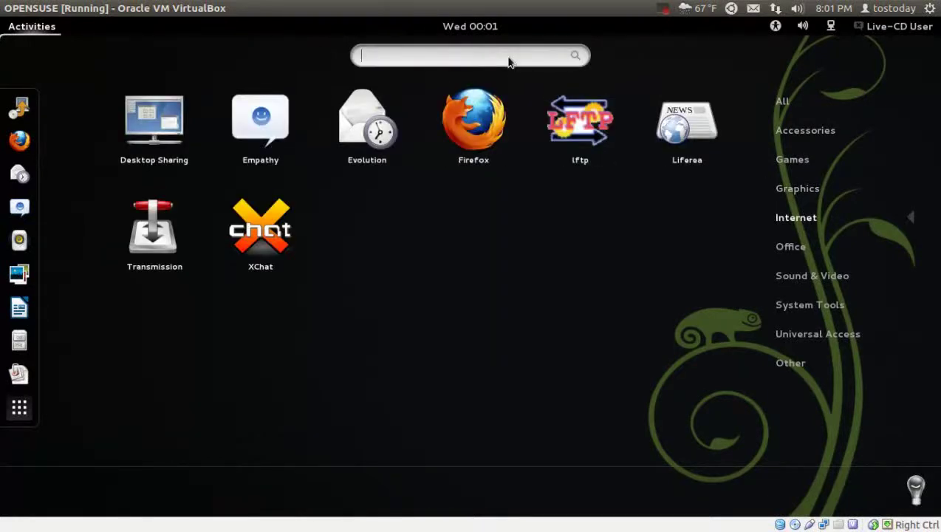
type("music")
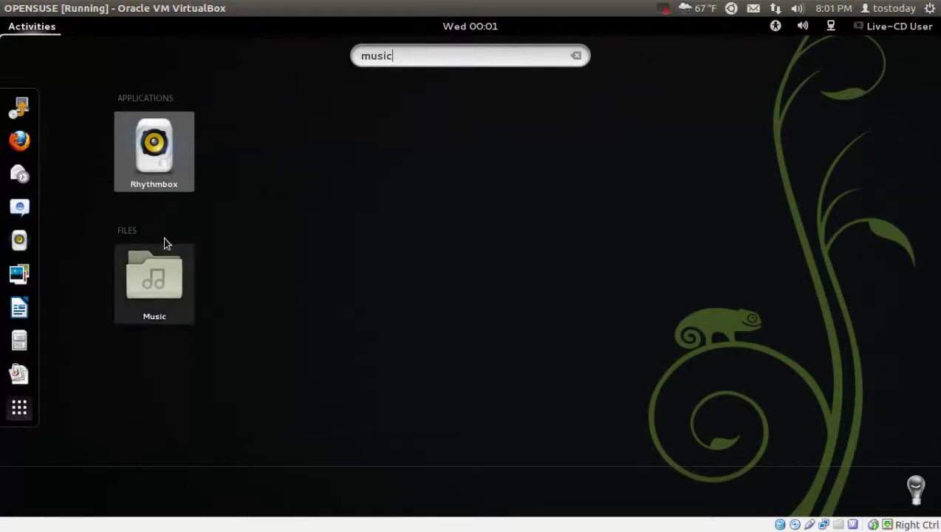
left_click(170, 165)
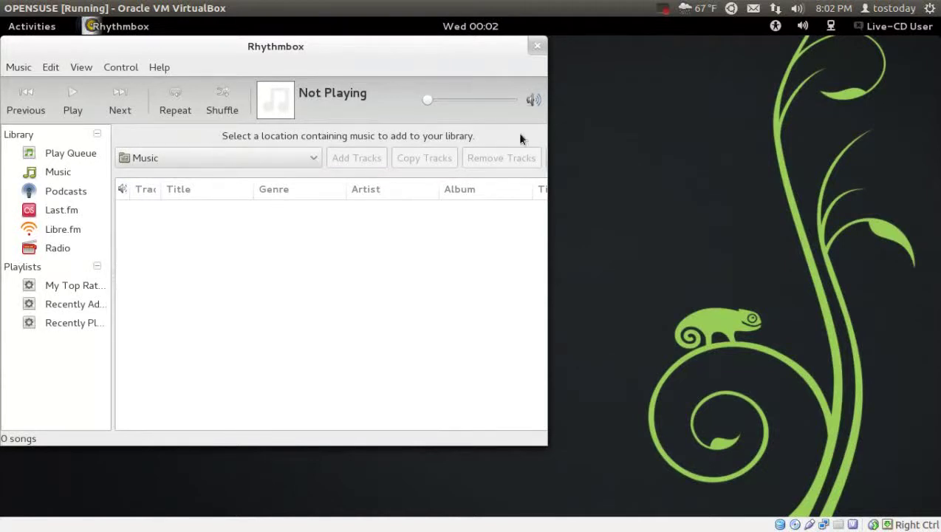
left_click(537, 48)
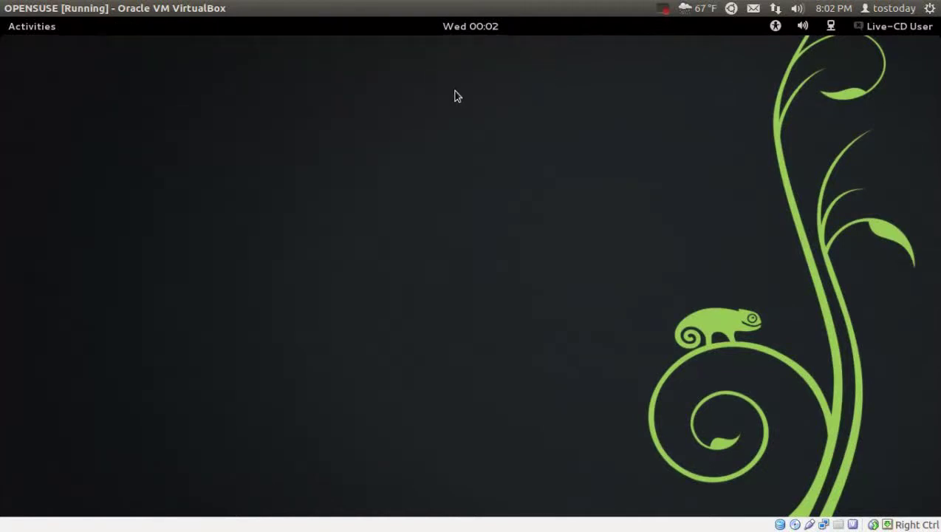
- Search the activities overview for "music" again and open the Music folder
left_click(6, 28)
left_click(407, 62)
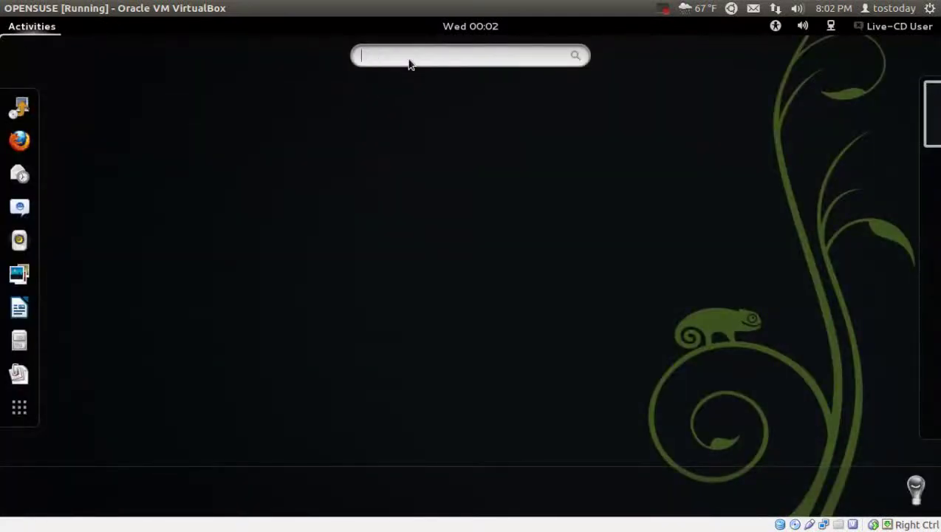
type("music")
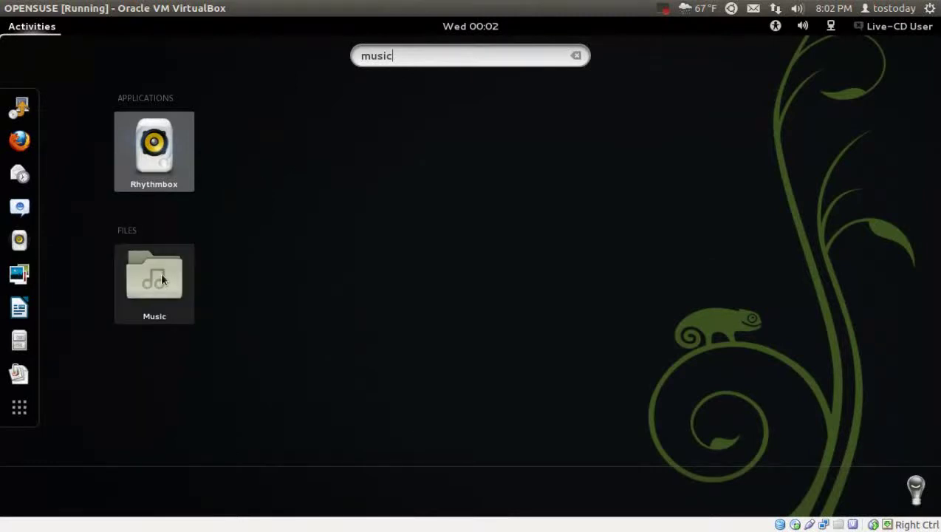
left_click(158, 274)
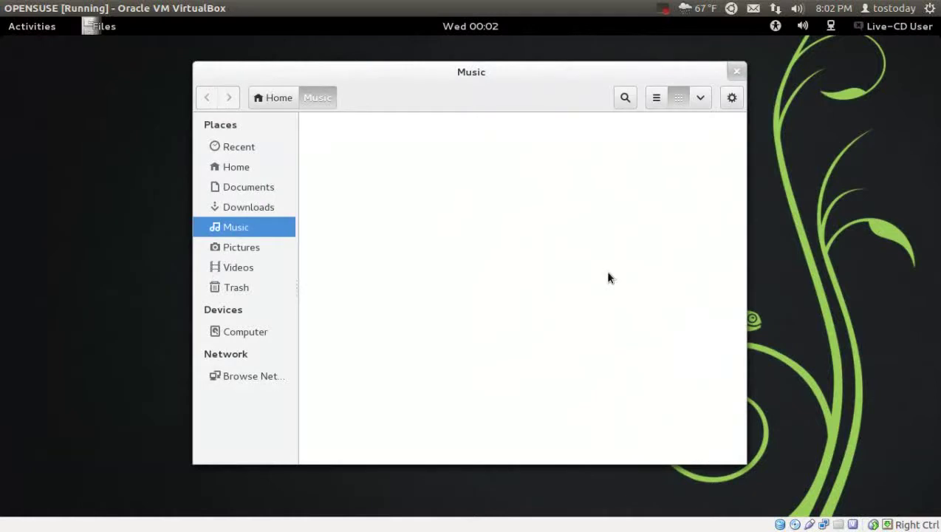
- View the Recent and Computer locations in the file manager and close its window
left_click(700, 98)
left_click(649, 240)
left_click(250, 147)
left_click(241, 166)
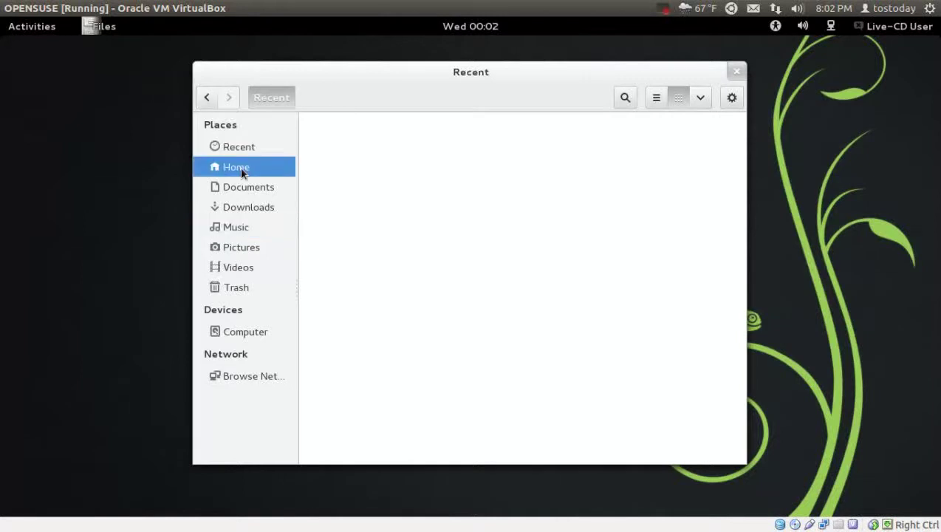
left_click(252, 331)
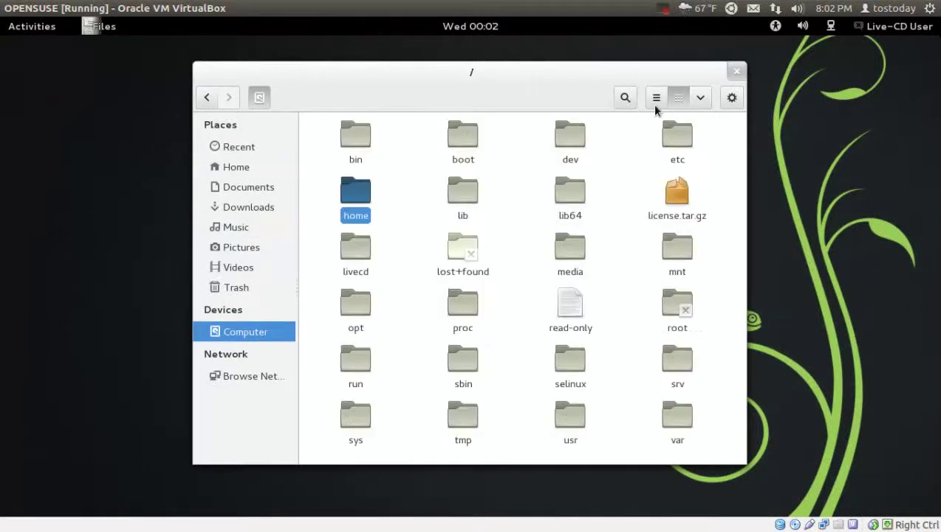
left_click(736, 71)
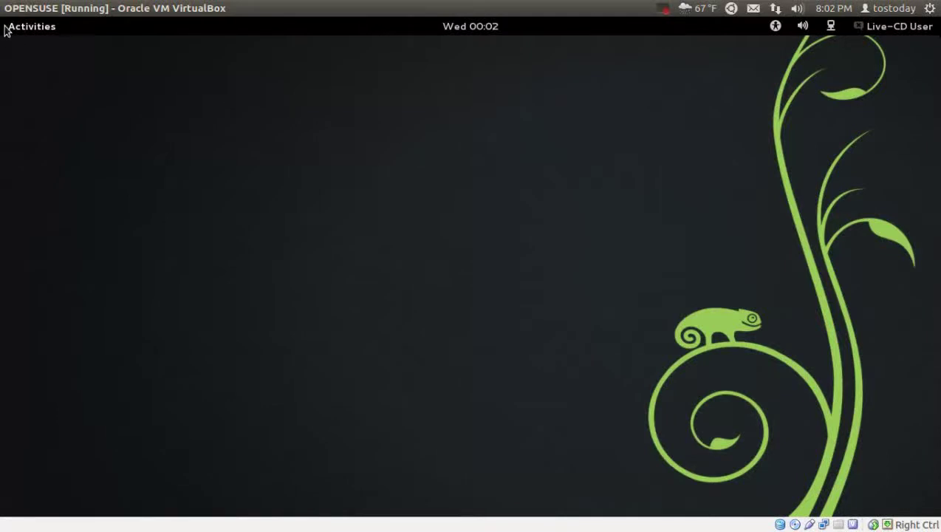
- Show the workspaces in the activities overview and launch Firefox on the first workspace
mouse_move(4, 406)
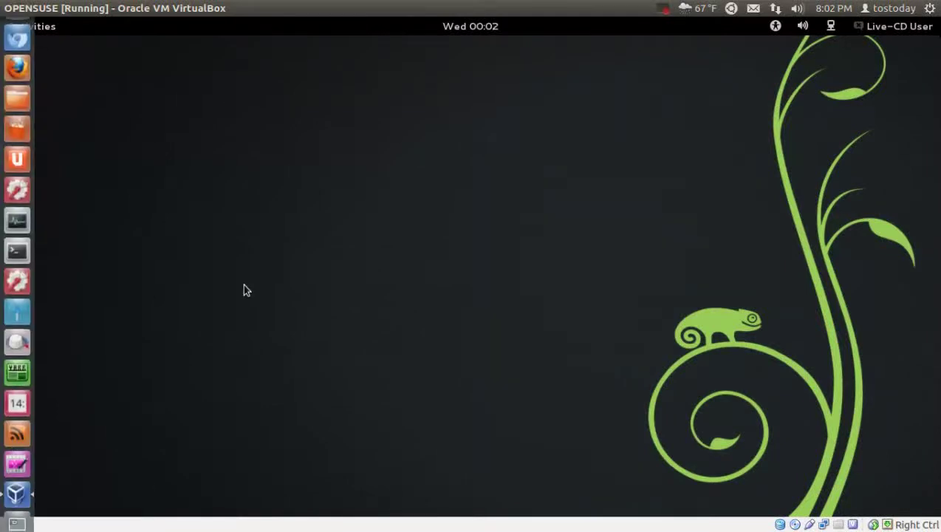
mouse_move(3, 19)
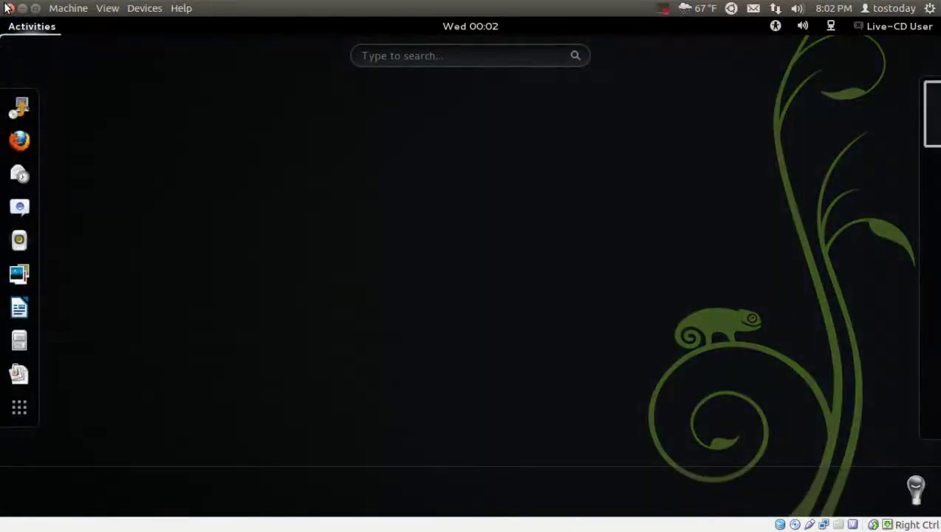
mouse_move(910, 168)
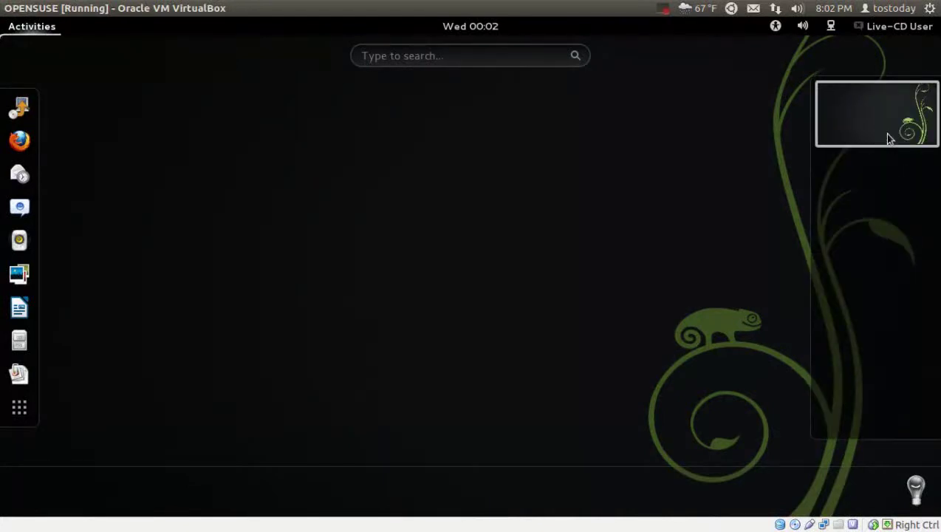
left_click(889, 139)
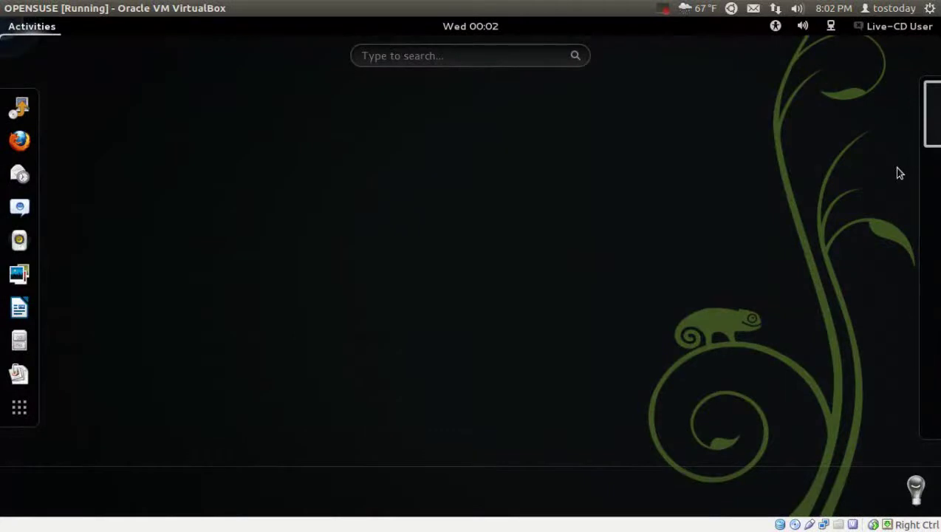
mouse_move(920, 181)
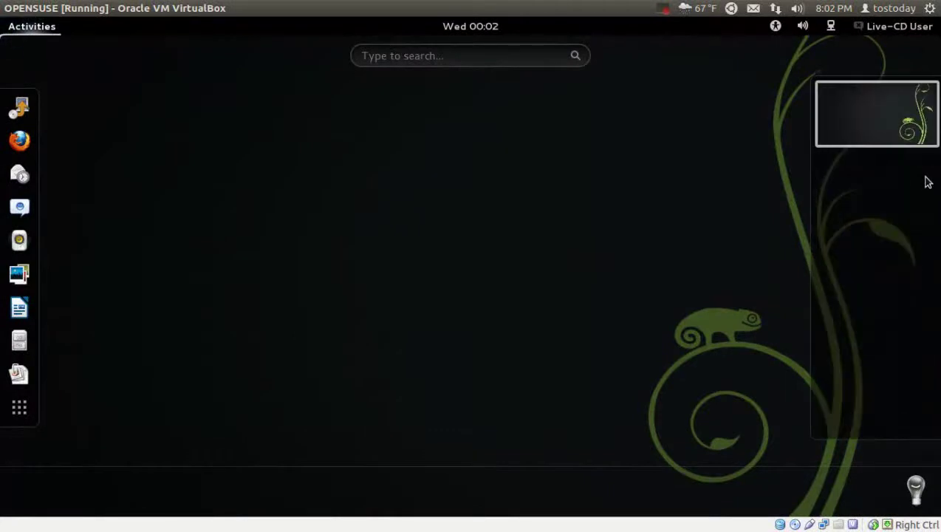
left_click(21, 141)
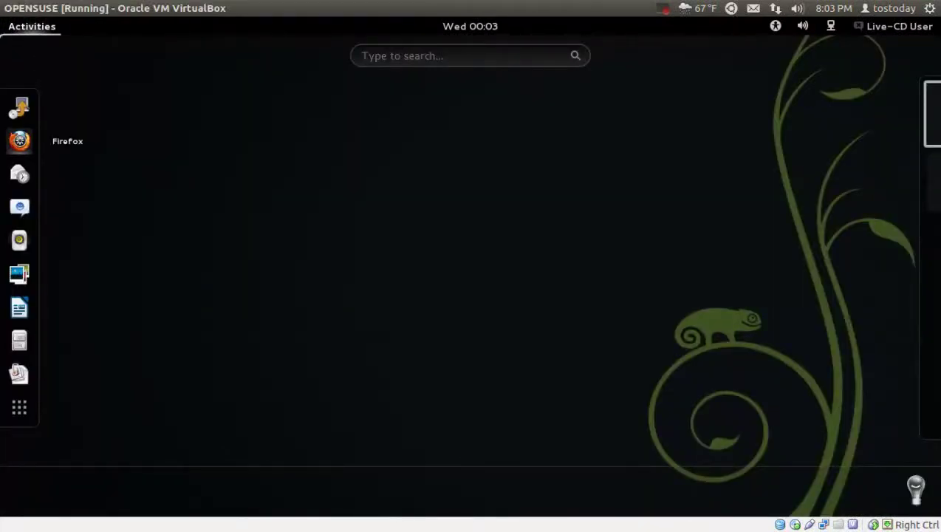
left_click(19, 141)
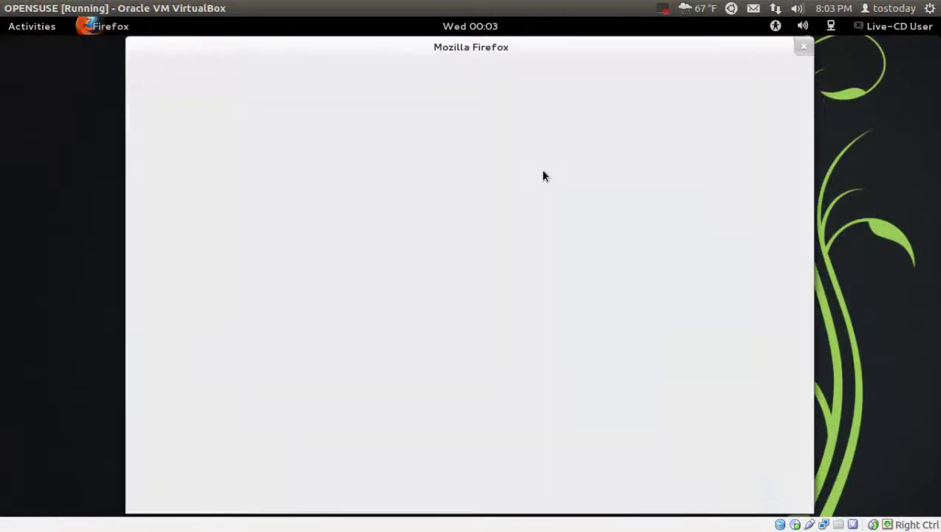
- Switch to the empty second workspace and launch Rhythmbox there
mouse_move(6, 9)
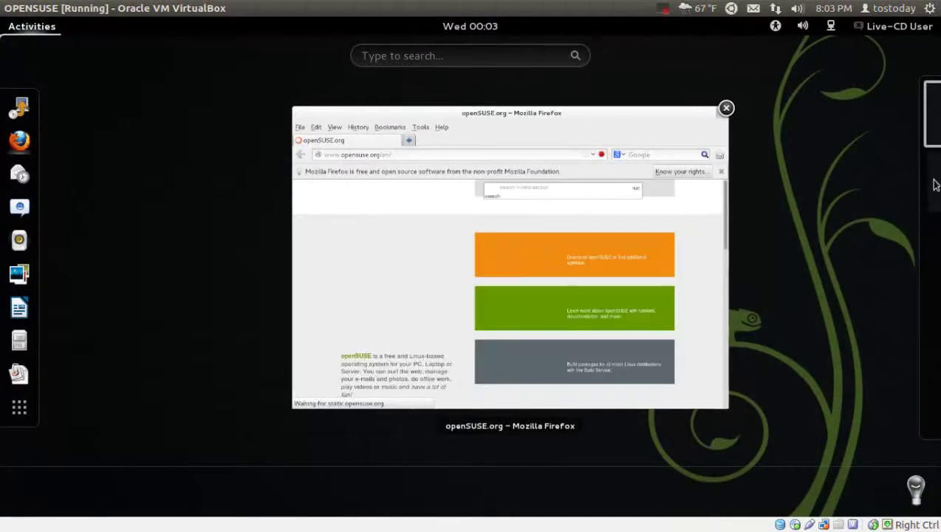
left_click(879, 186)
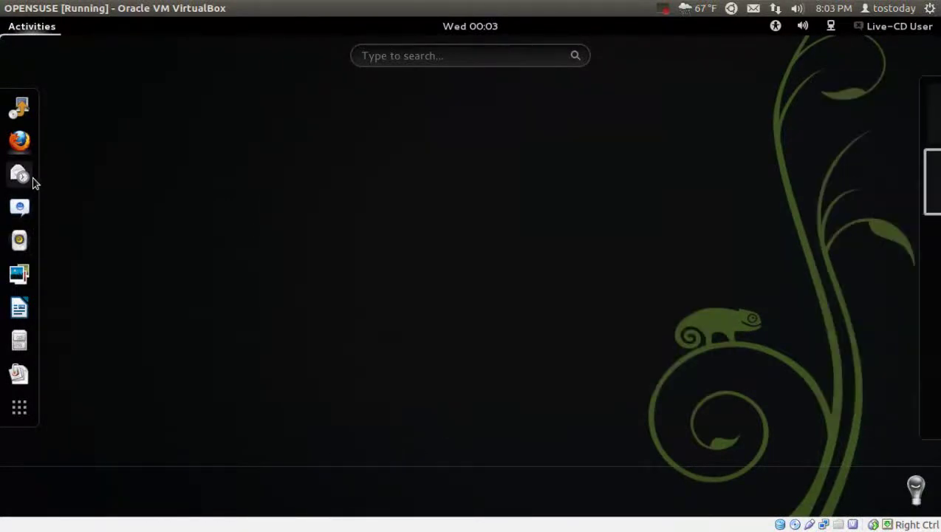
left_click(20, 239)
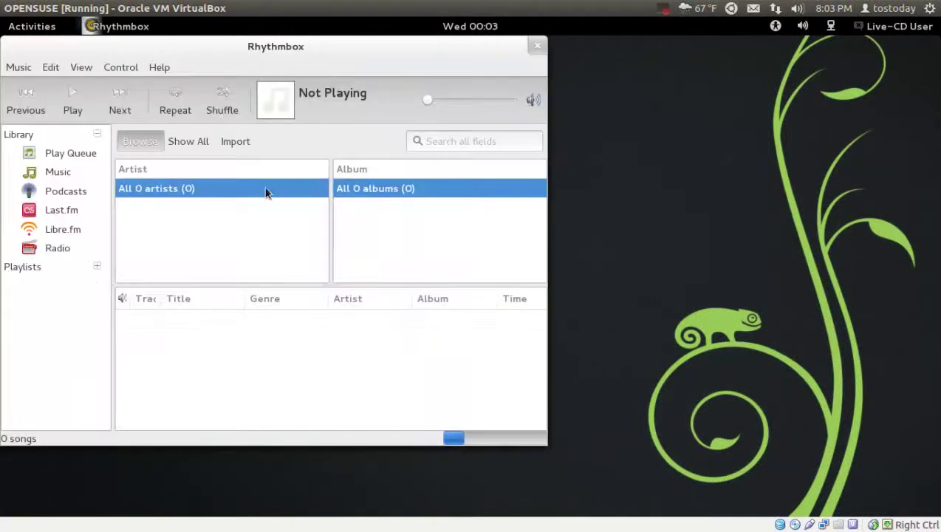
- Switch to the empty third workspace in the overview, and return to the first workspace containing Firefox
mouse_move(3, 18)
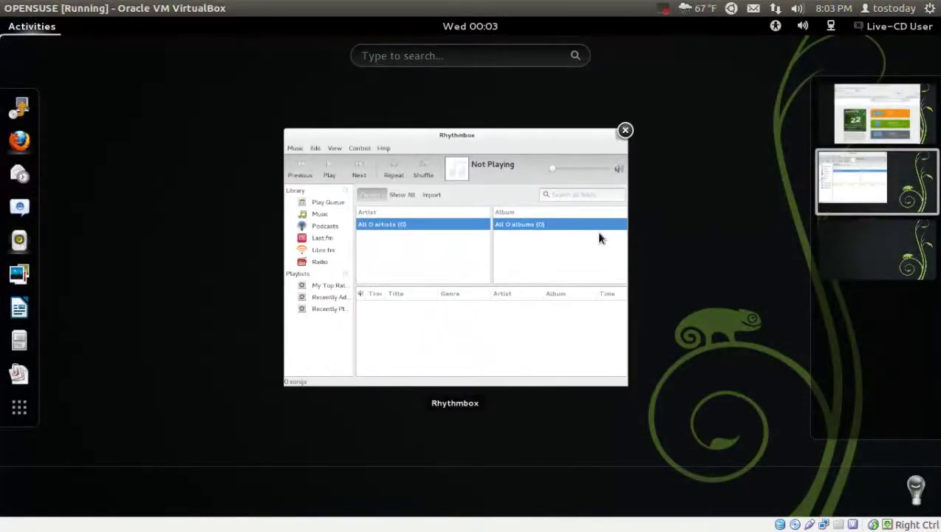
left_click(843, 253)
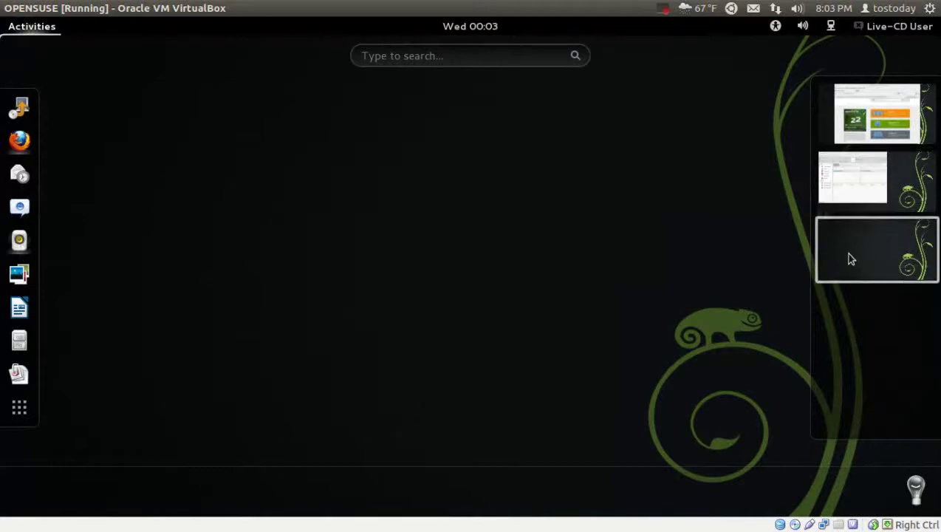
left_click(860, 125)
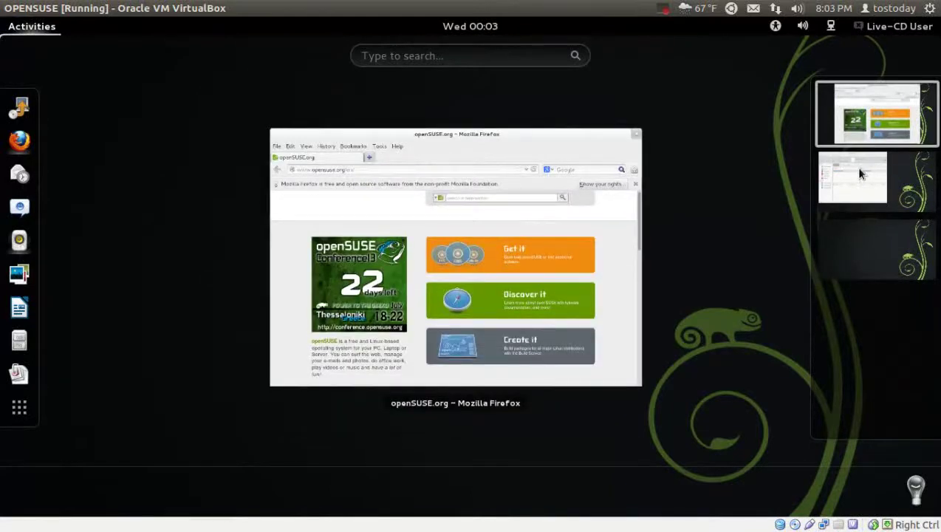
- Switch to the second workspace in the overview and back to the first, and check the notification icon in the message tray
left_click(859, 173)
left_click(861, 127)
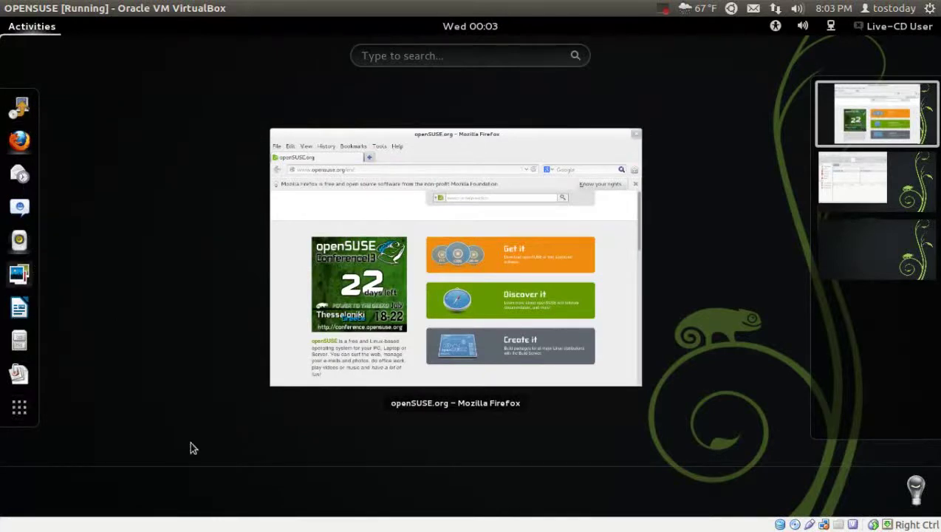
left_click(916, 492)
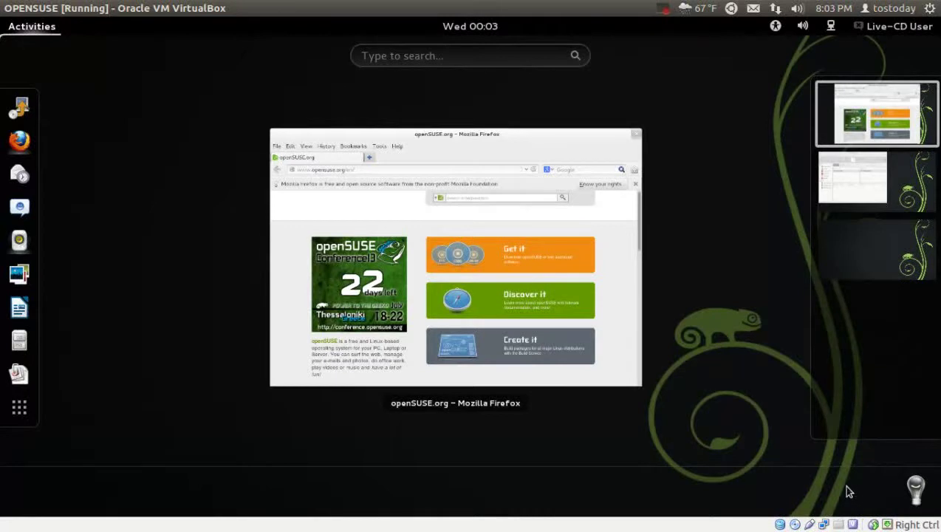
- Show the full application grid, and browse the host's classic applications menu, including its Hardware and Sound & Video categories
left_click(18, 409)
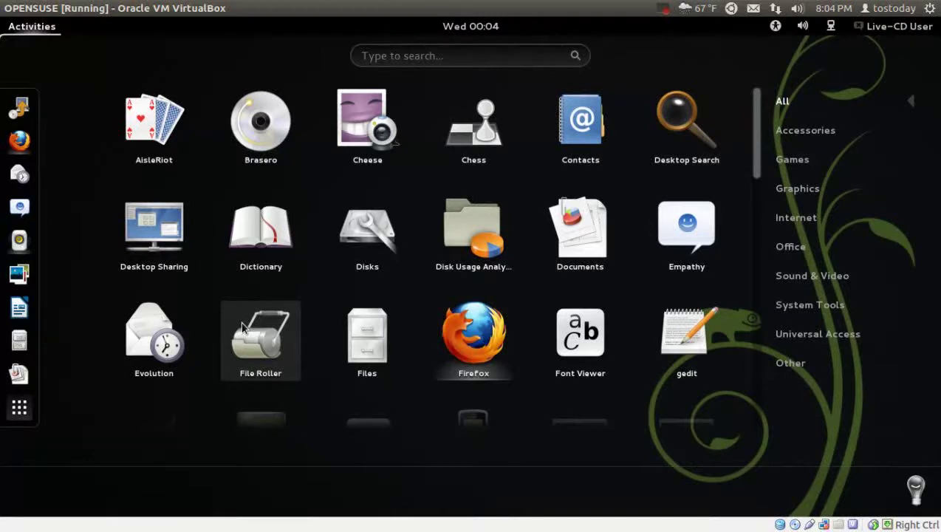
left_click(732, 9)
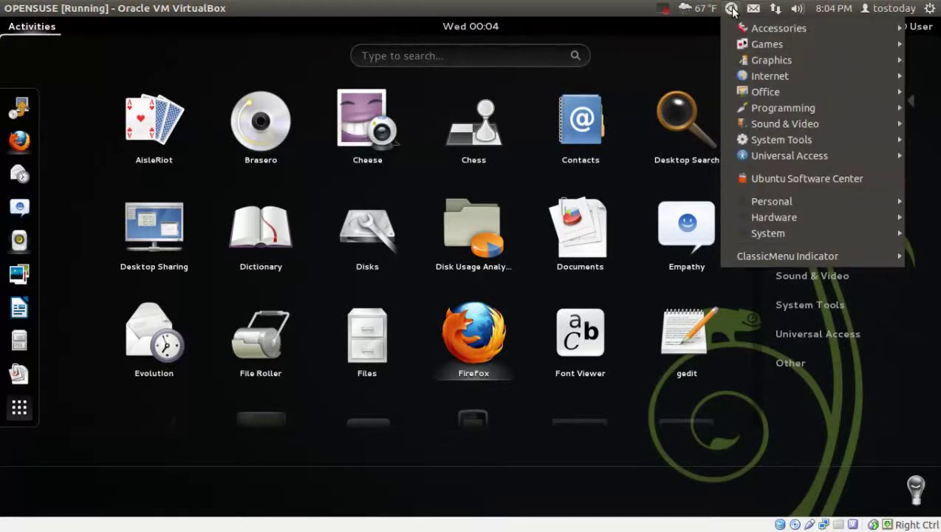
left_click(731, 8)
left_click(731, 9)
key("Right")
mouse_move(733, 13)
mouse_move(742, 45)
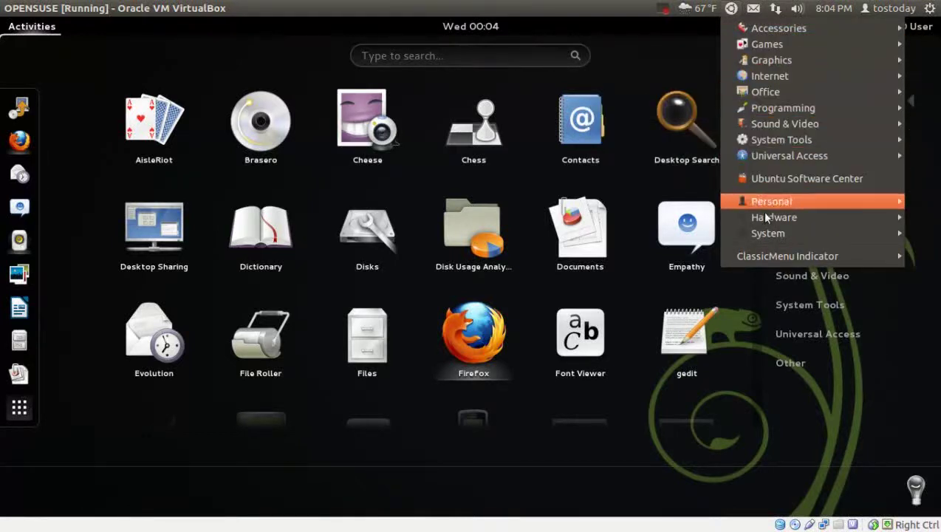
mouse_move(773, 93)
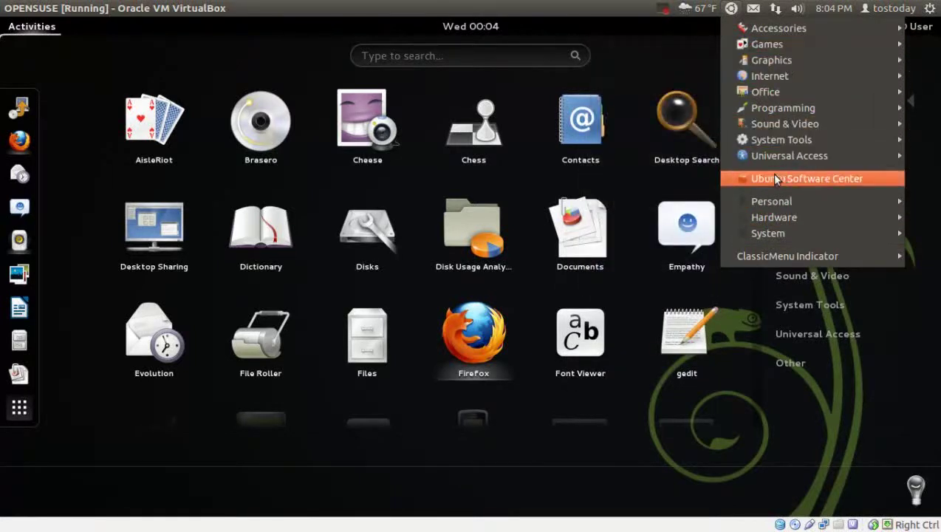
mouse_move(786, 211)
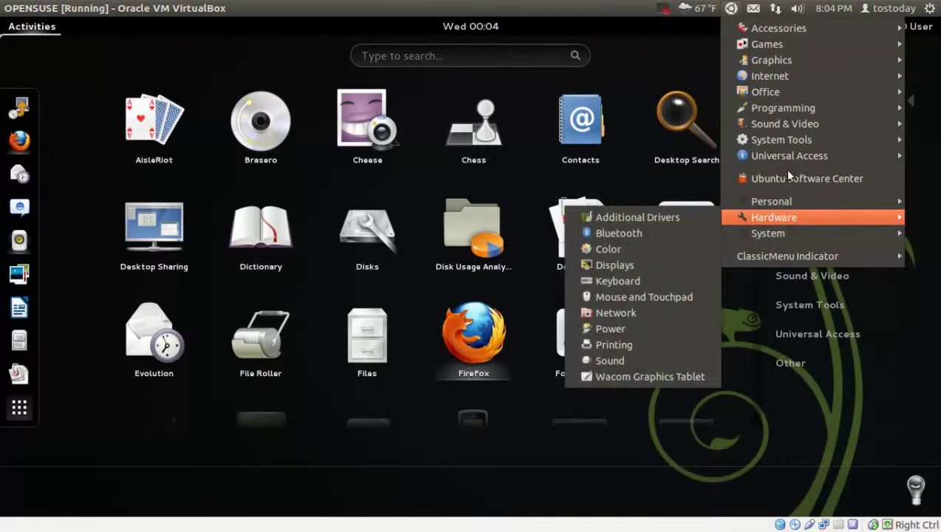
mouse_move(789, 126)
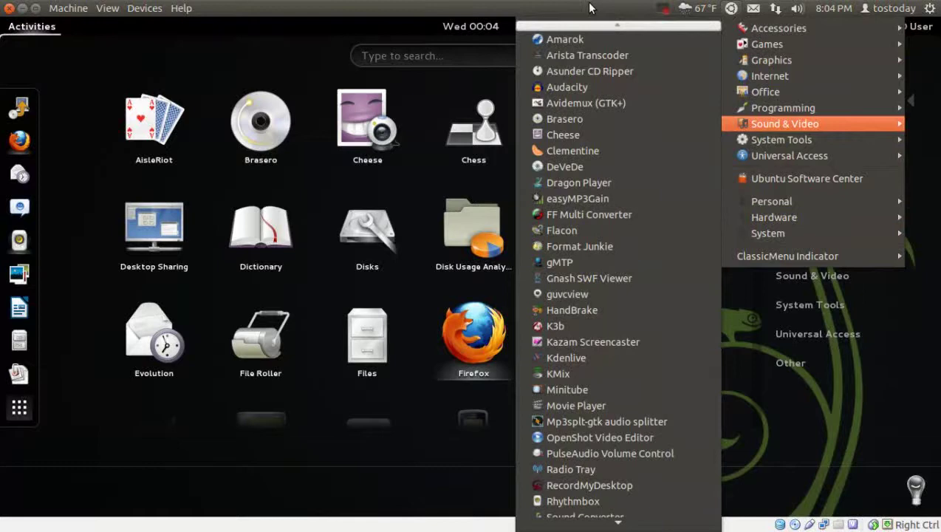
key("Escape")
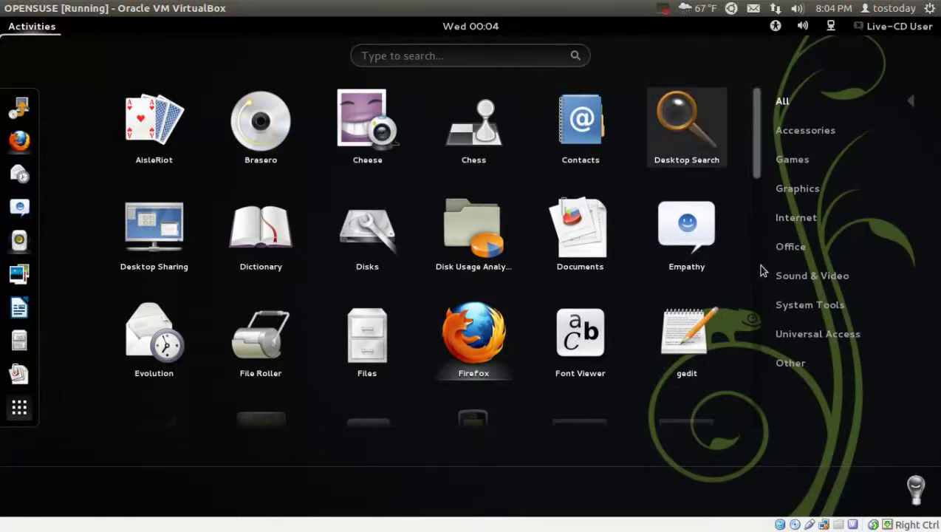
- Browse the Sound & Video and System Tools categories of the openSUSE application grid
left_click(791, 276)
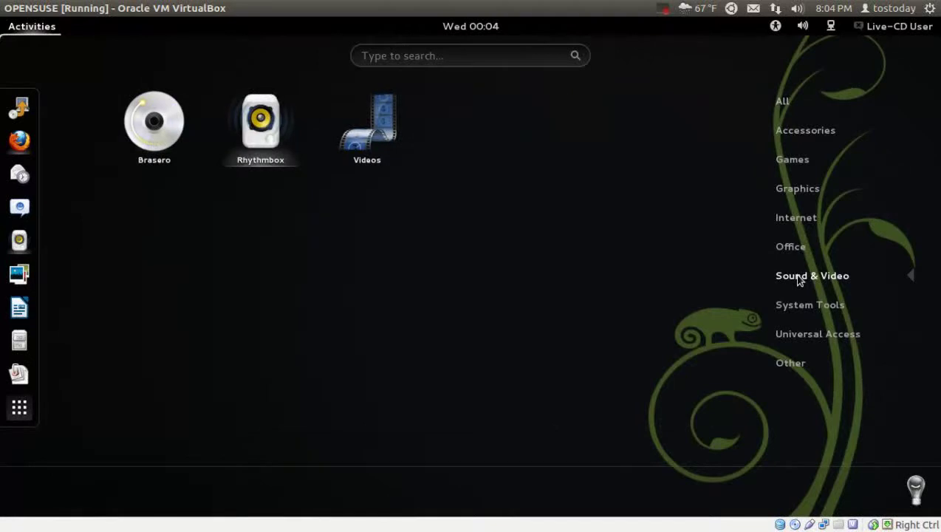
left_click(804, 309)
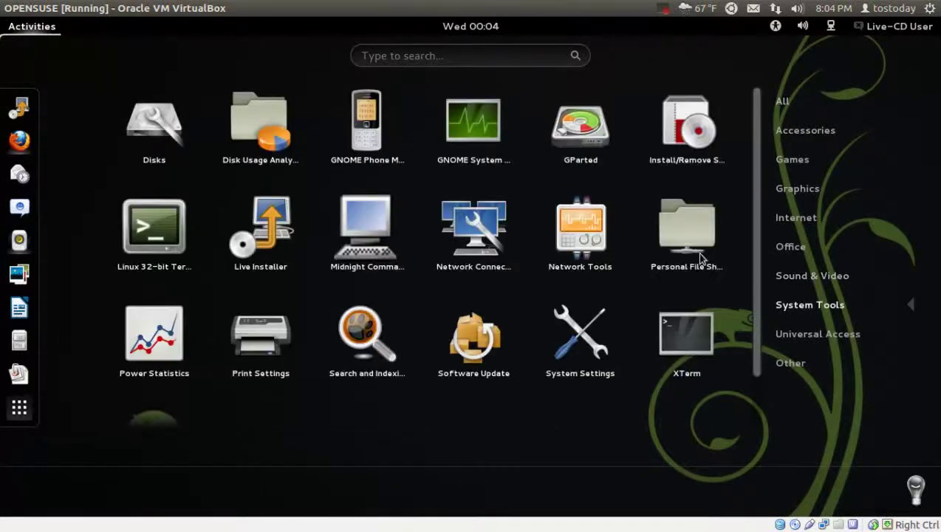
scroll(666, 262, "down", 2)
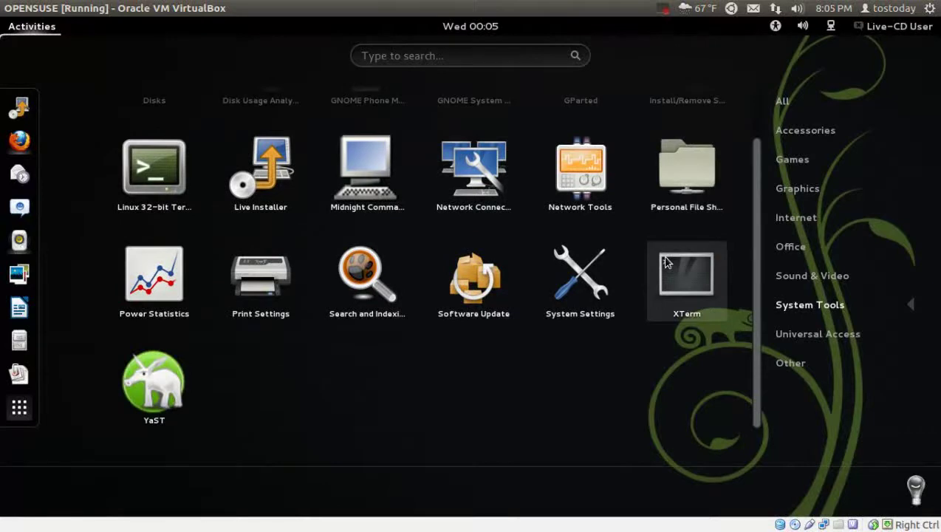
scroll(657, 259, "up", 2)
scroll(656, 263, "down", 2)
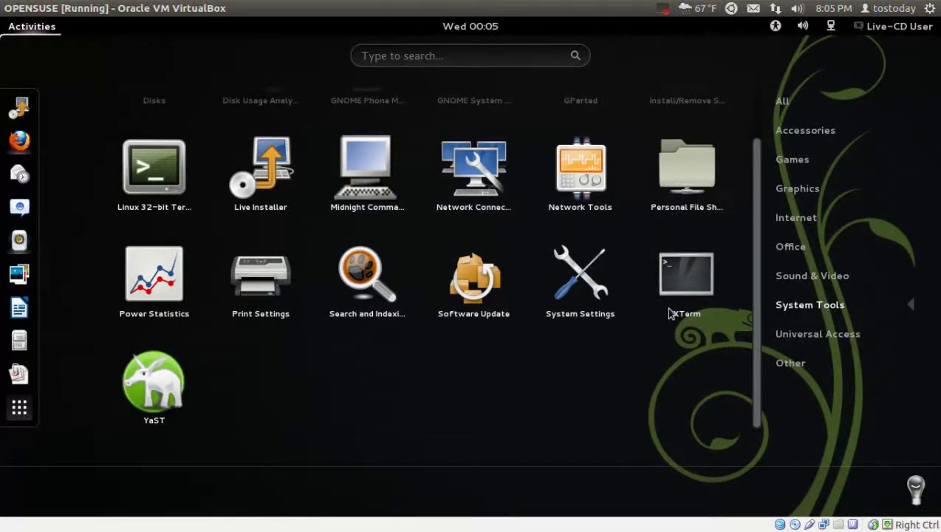
- Launch System Settings, show it in the activities overview and return to its window
left_click(588, 294)
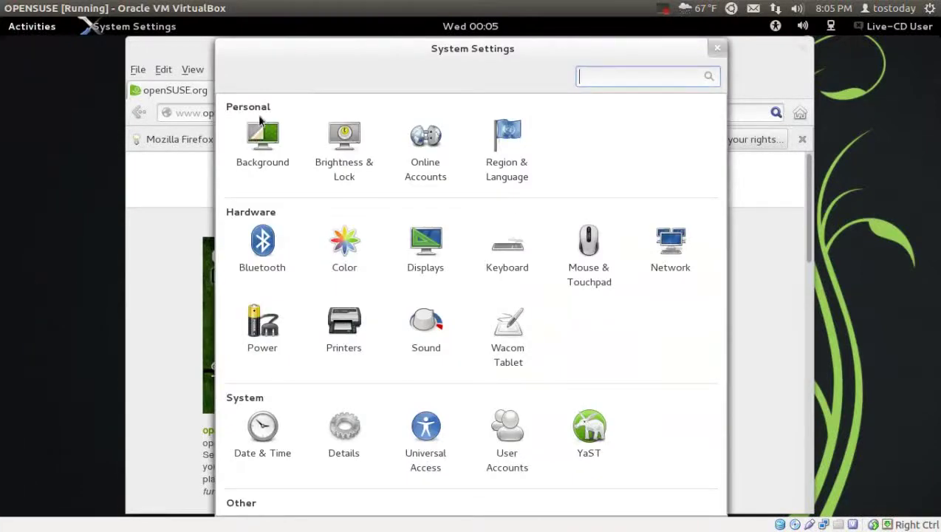
mouse_move(4, 25)
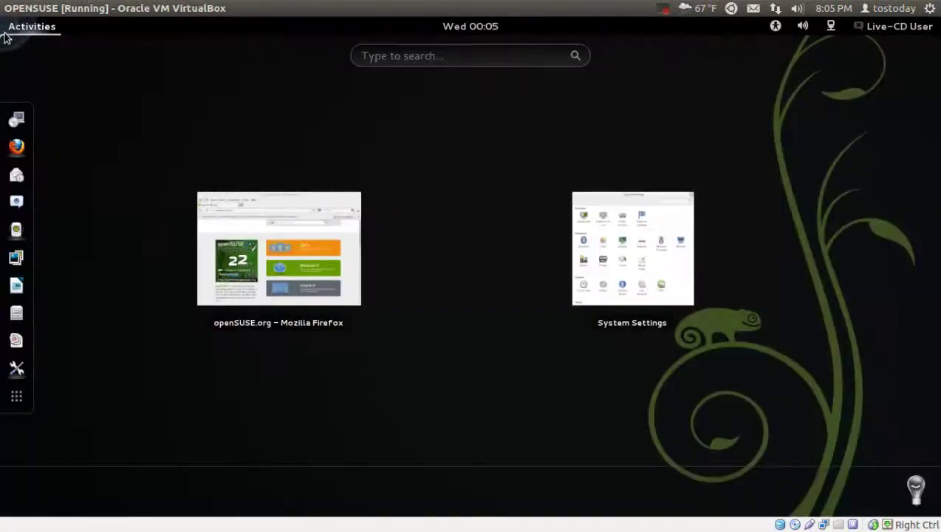
left_click(624, 204)
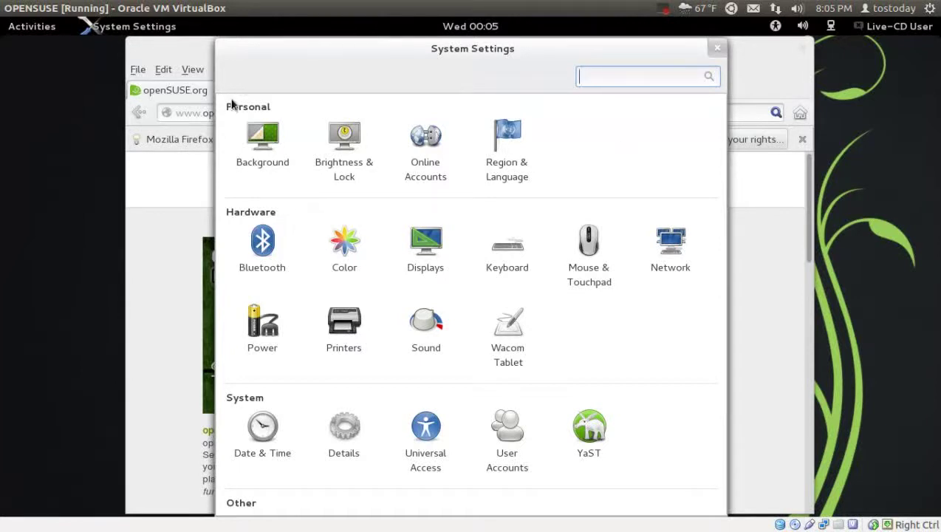
- Open YaST from System Settings and look through the Administrator Settings modules
left_click(589, 427)
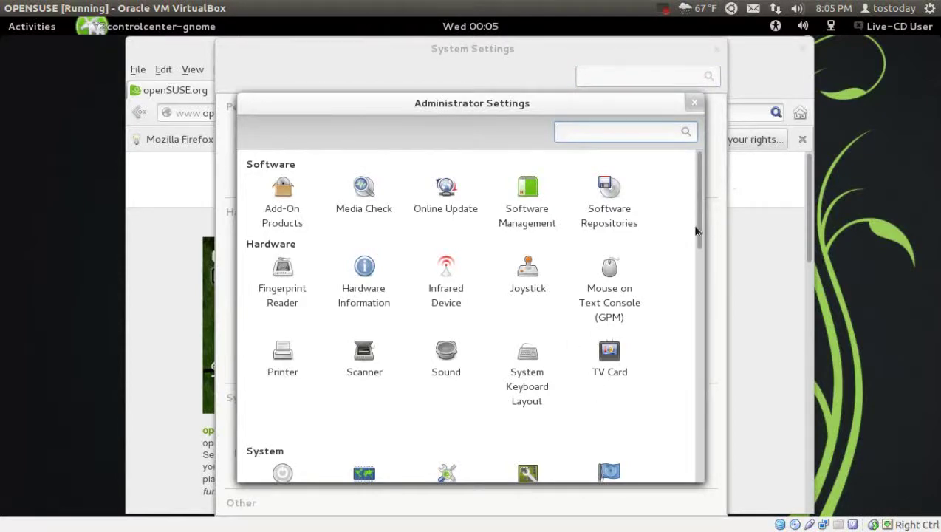
left_click_drag(695, 231, 741, 113)
scroll(580, 283, "down", 2)
scroll(581, 286, "up", 2)
- Open YaST's Software Repositories, retry access in the duplicate instance, and close that duplicate together with Administrator Settings
left_click(611, 191)
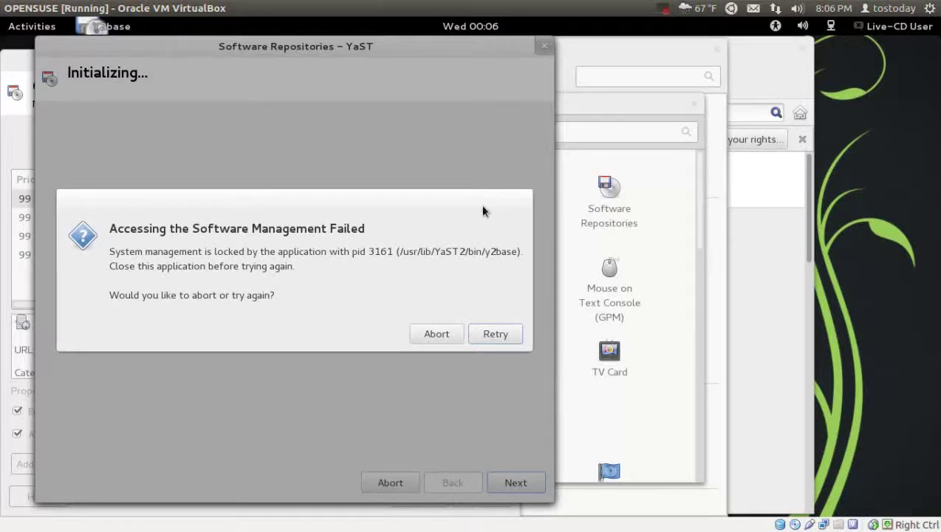
left_click(495, 336)
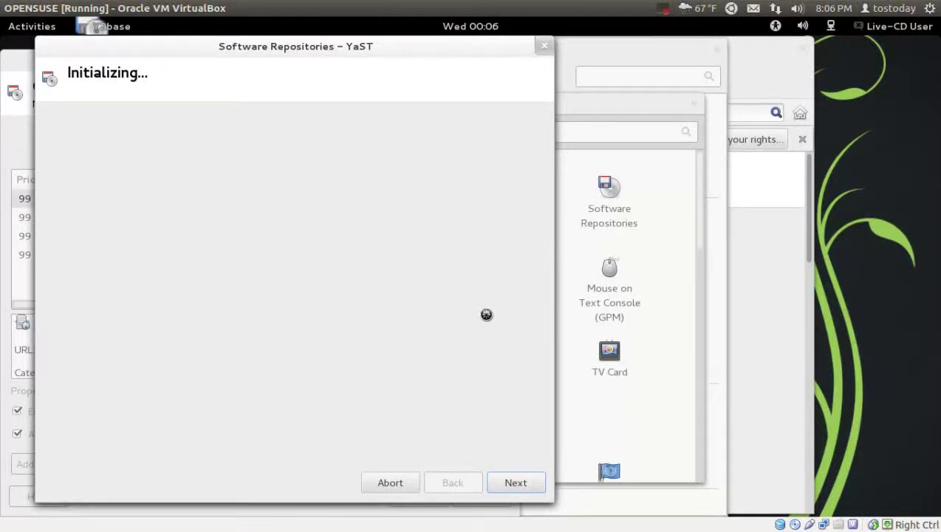
left_click(546, 49)
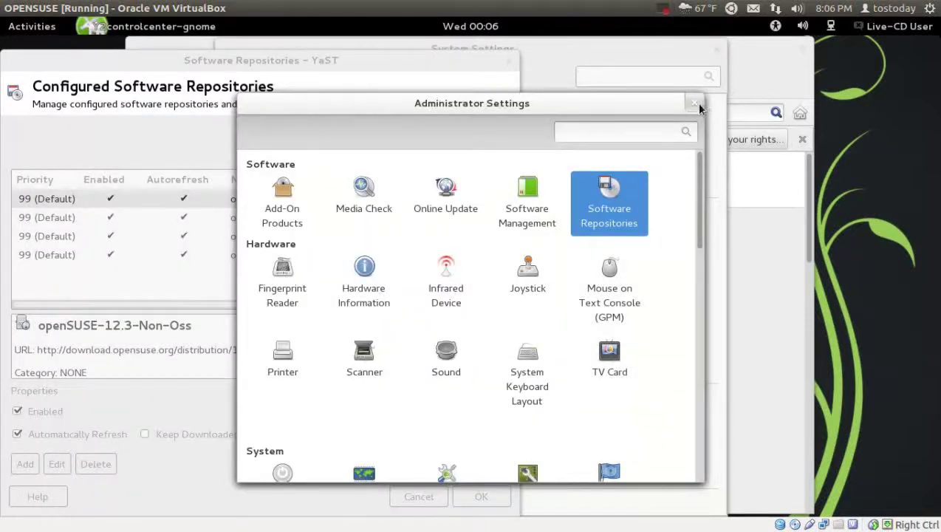
left_click(695, 103)
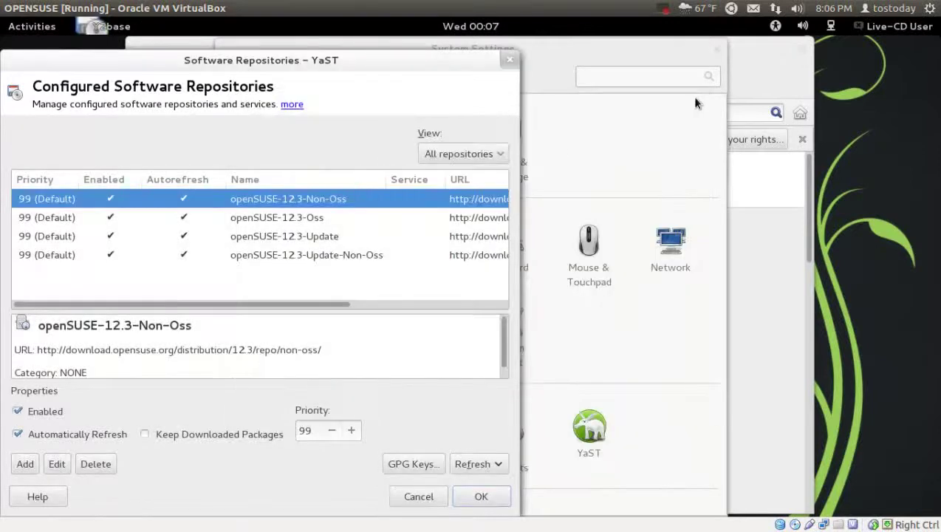
- View the edit details of the openSUSE-12.3-Oss repository without changing them, and close the Software Repositories and System Settings windows
left_click_drag(373, 76, 486, 73)
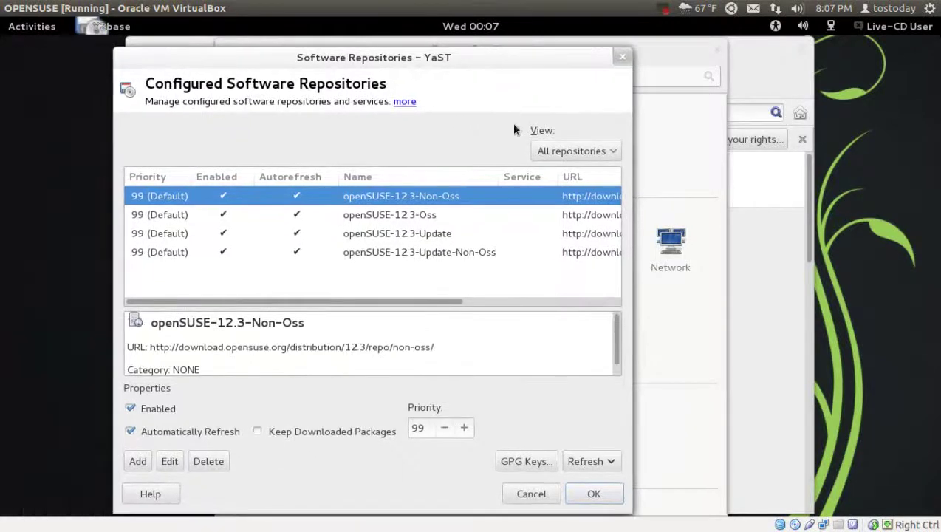
left_click(431, 215)
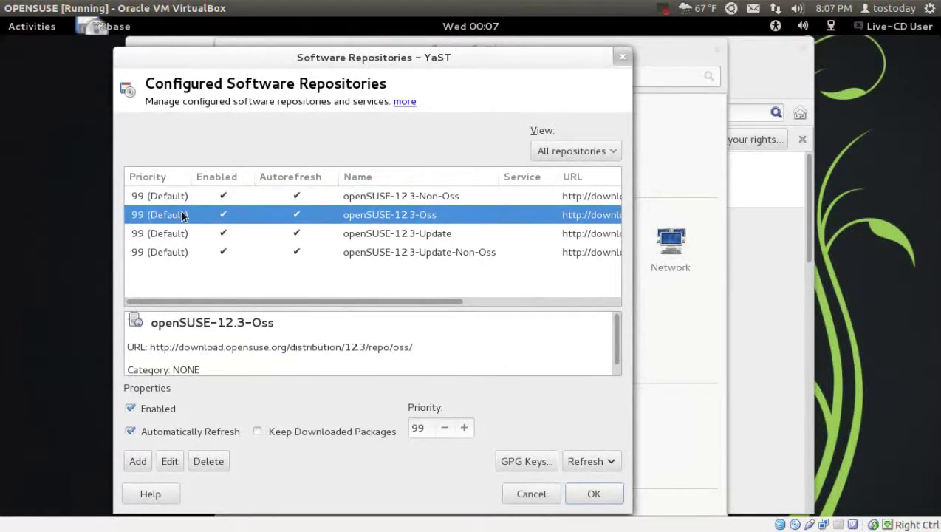
left_click(171, 460)
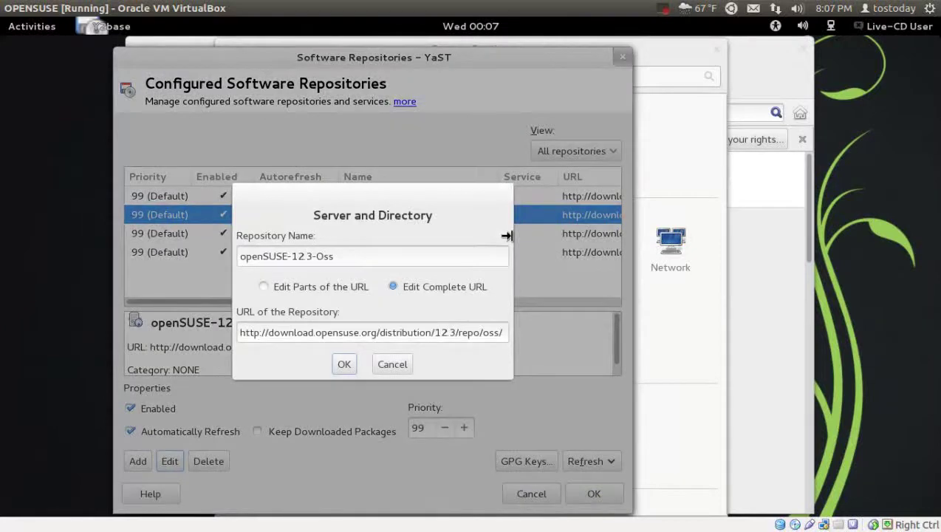
left_click(392, 363)
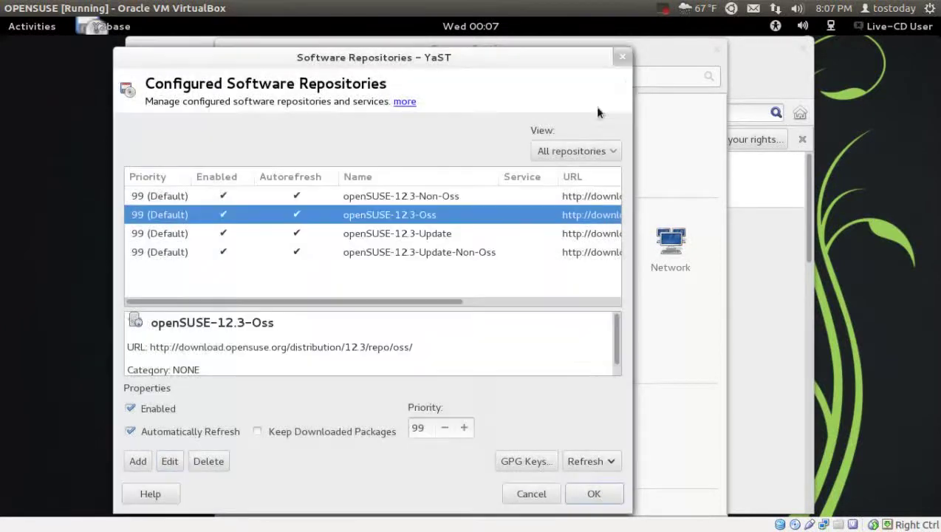
left_click(623, 58)
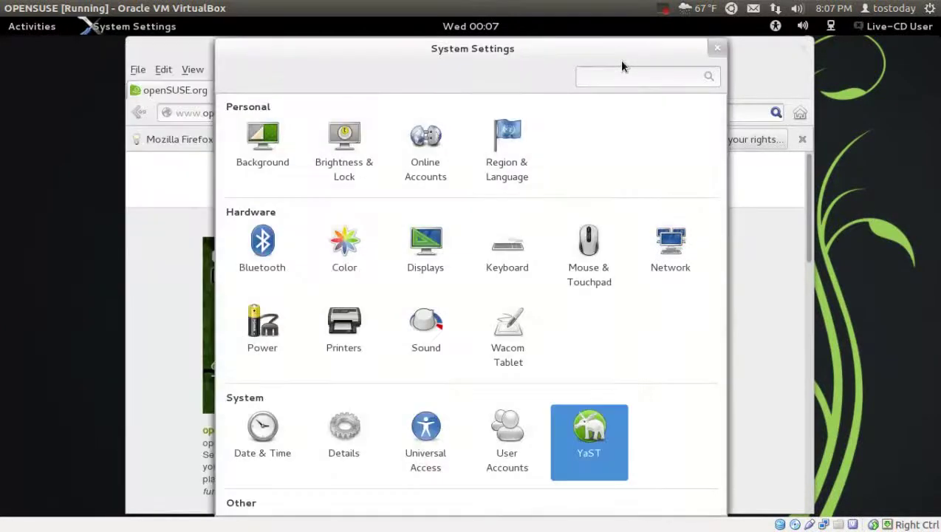
left_click(718, 50)
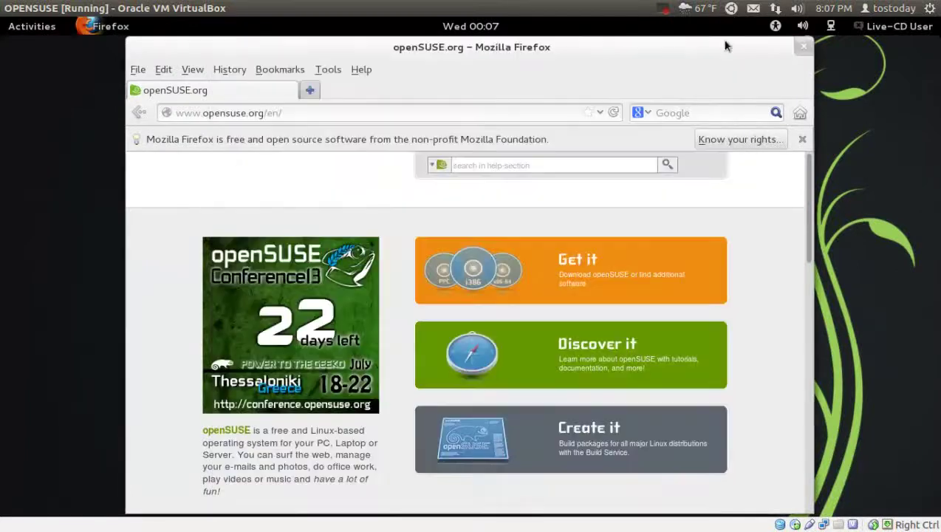
- Open the openSUSE 12.3 download page through Get it and expand the Live GNOME download options
left_click(650, 282)
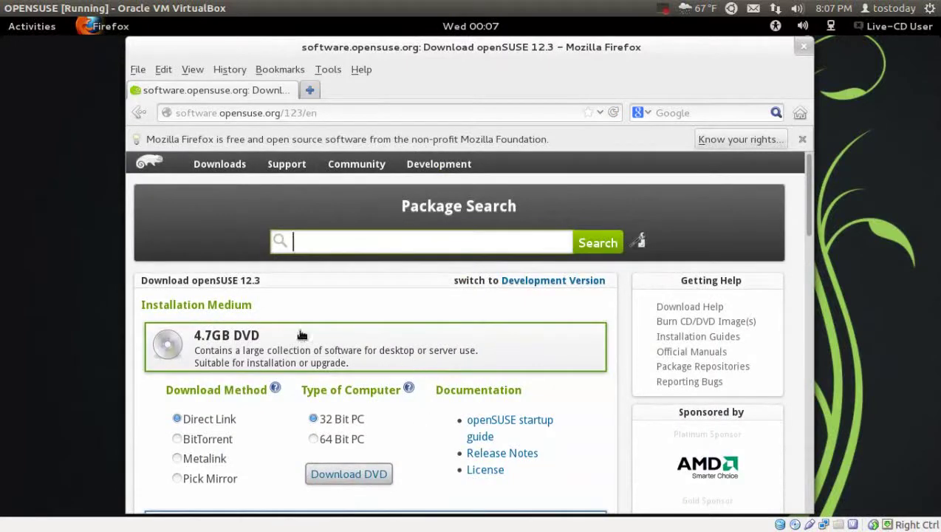
scroll(300, 336, "down", 2)
scroll(300, 336, "down", 1)
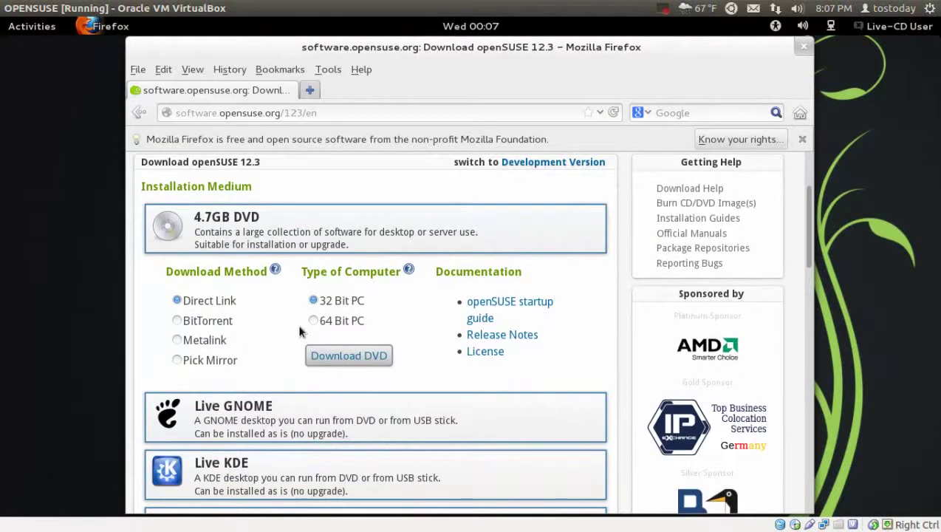
scroll(300, 331, "down", 2)
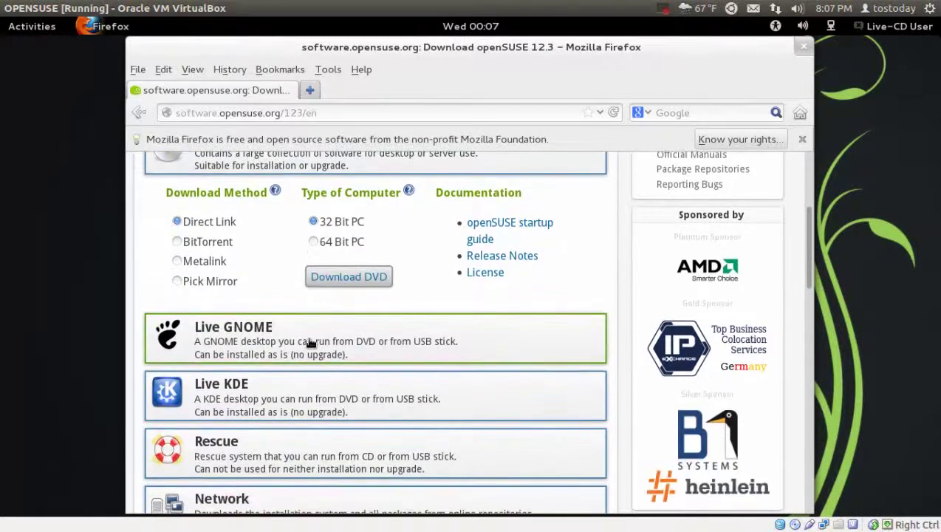
left_click(310, 344)
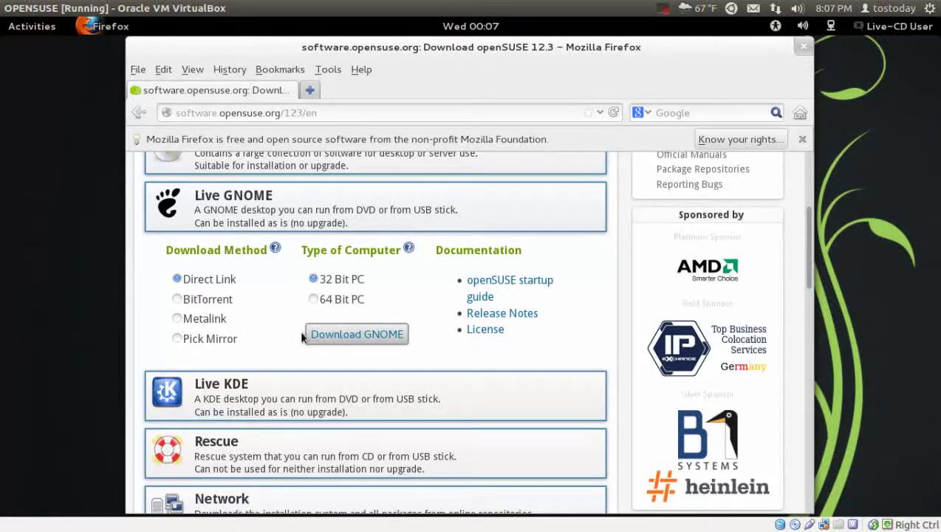
- Shrink the virtual machine window, maximize it again, and close Firefox inside openSUSE
key("ctrl+f")
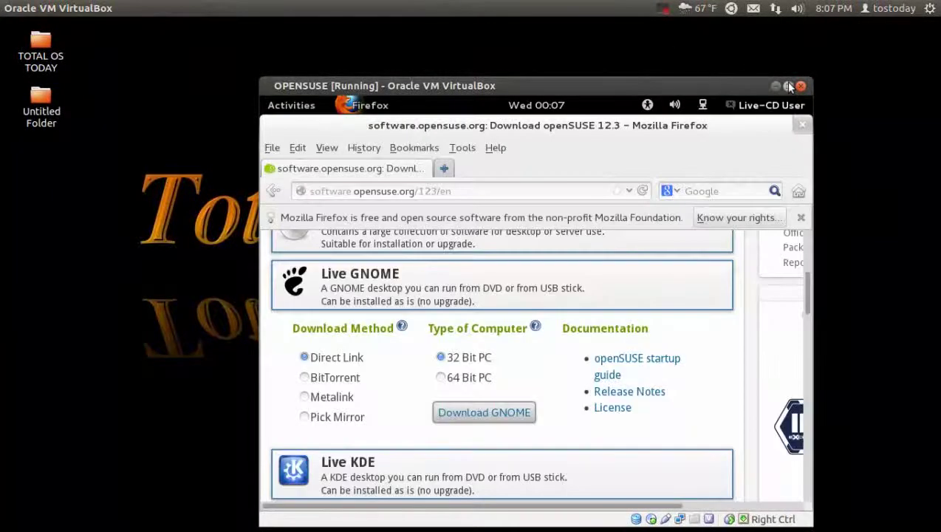
left_click(788, 86)
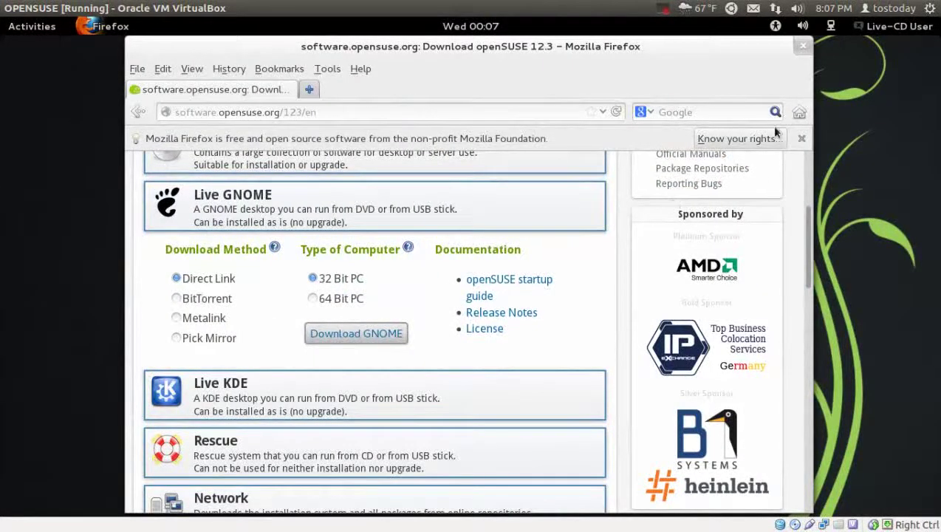
left_click(803, 50)
- Show the activities overview, and restore the virtual machine window to its smaller size on the host desktop
left_click(29, 26)
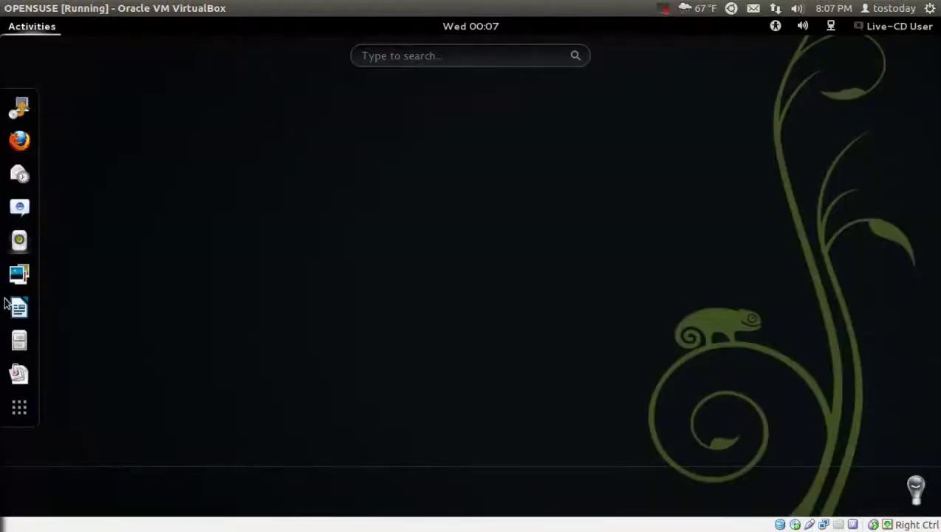
double_click(420, 9)
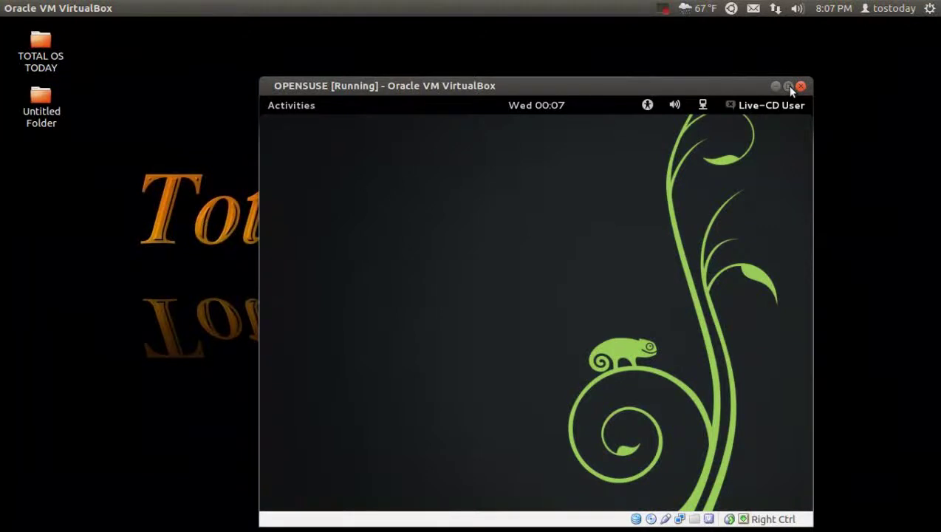
left_click(787, 86)
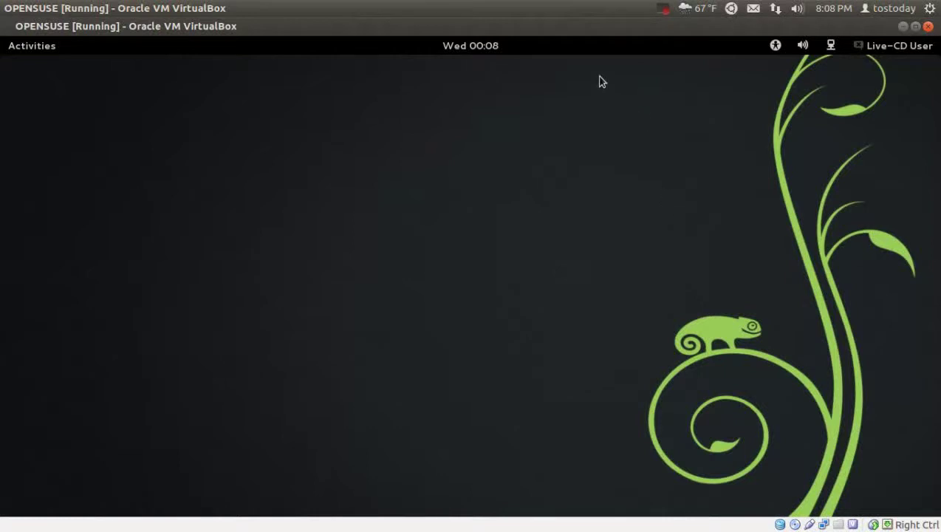
double_click(577, 35)
mouse_move(6, 277)
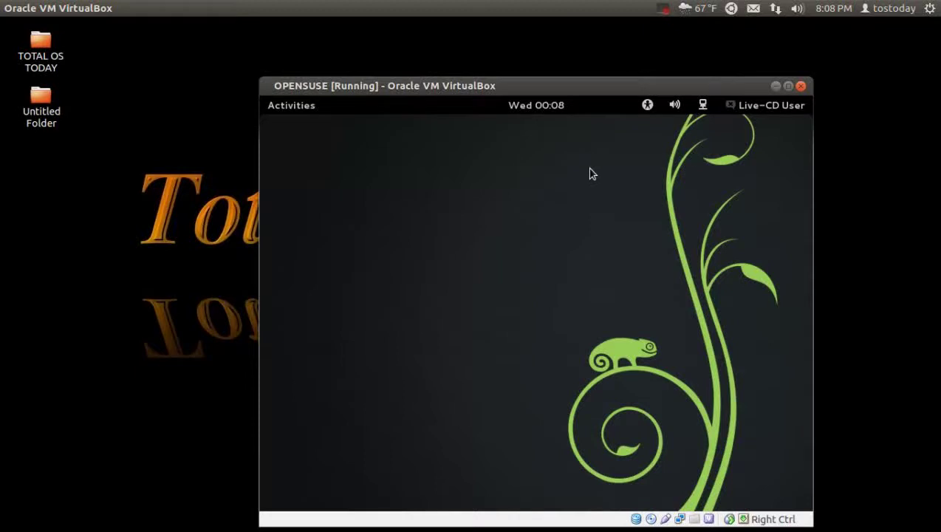
- Look at the host's classic applications menu and dismiss it, and move the virtual machine window down to uncover the wallpaper
left_click(730, 10)
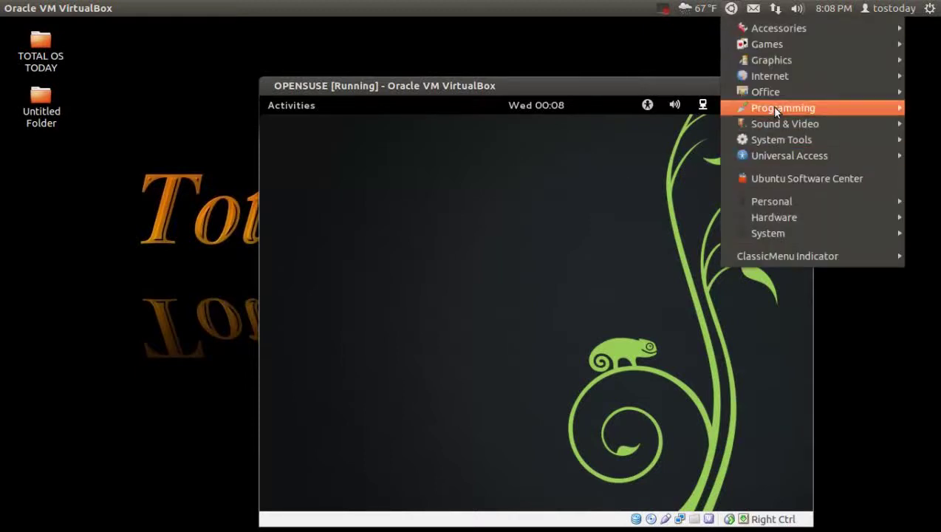
mouse_move(779, 109)
left_click(679, 58)
left_click_drag(674, 87, 619, 387)
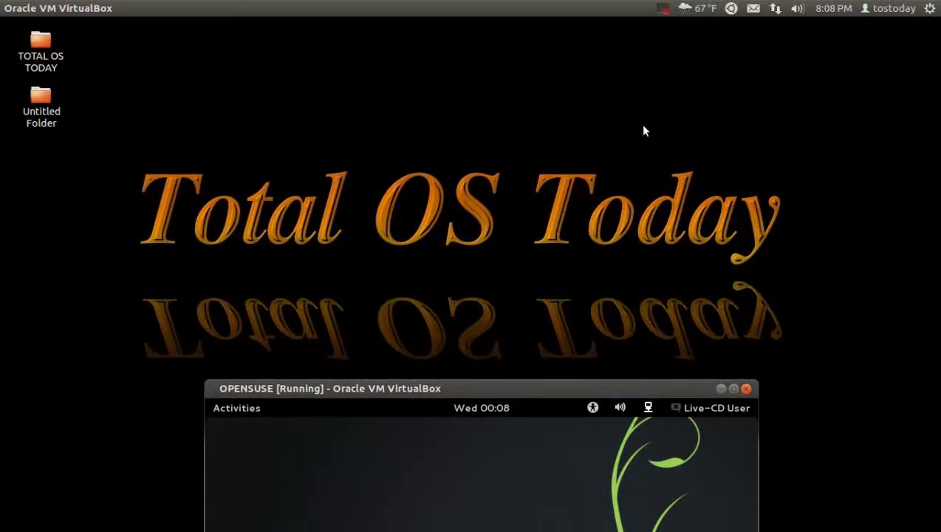